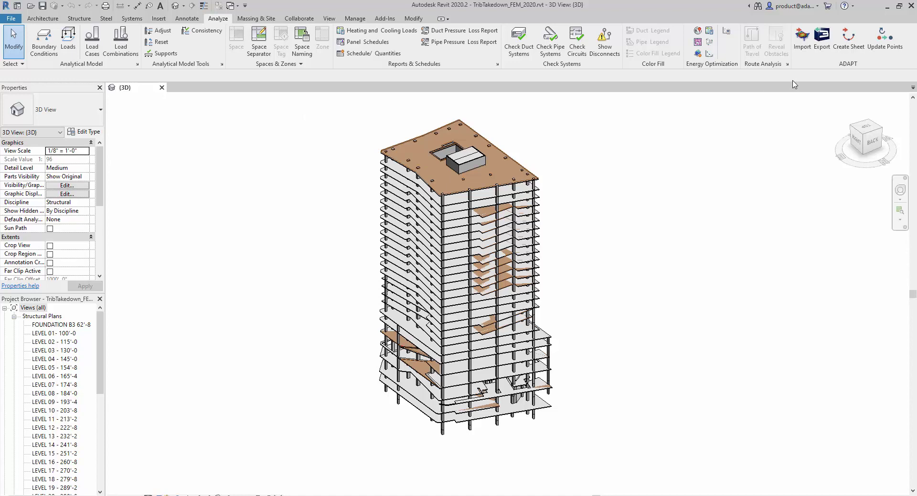
# Export all tower levels from Revit to ADAPT as PTStrip.INP, overwriting the existing file.
pyautogui.click(826, 52)
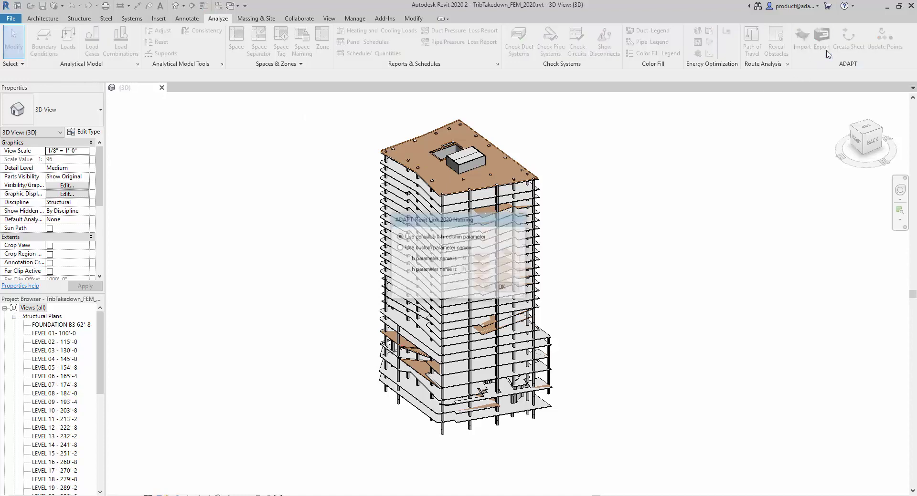
pyautogui.click(501, 287)
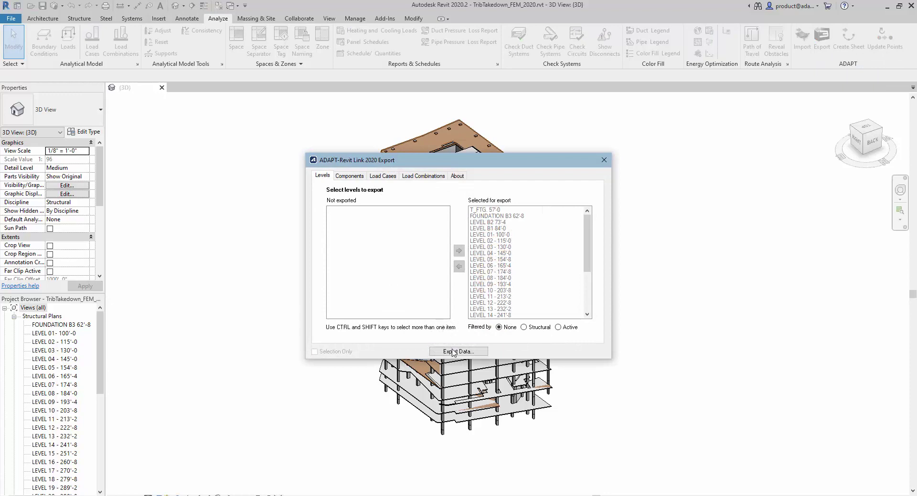
pyautogui.click(453, 352)
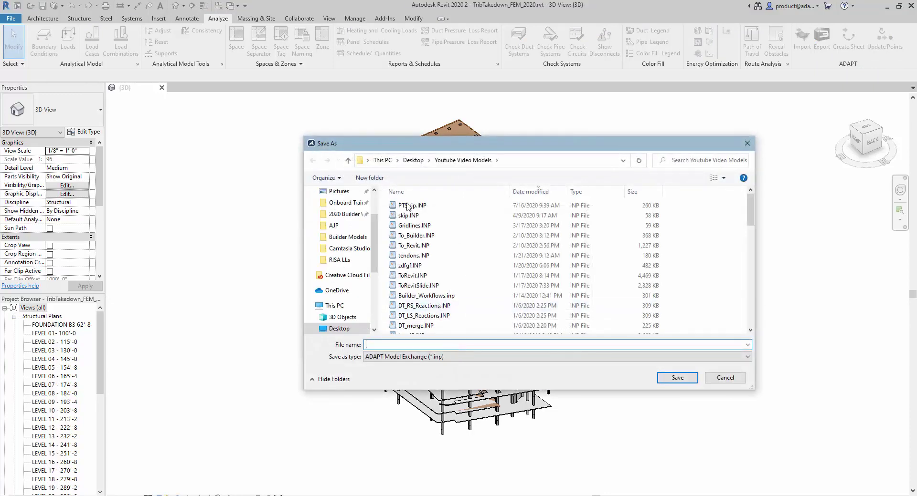
pyautogui.doubleClick(404, 205)
pyautogui.click(470, 262)
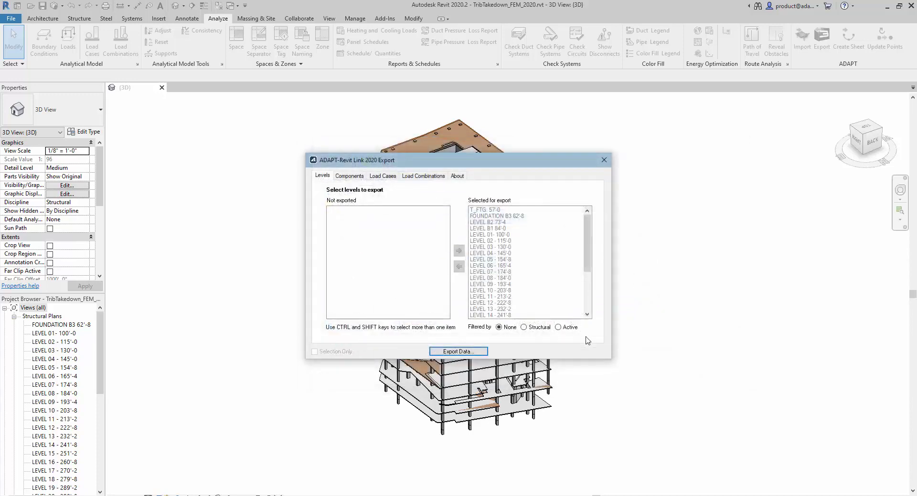
pyautogui.click(476, 282)
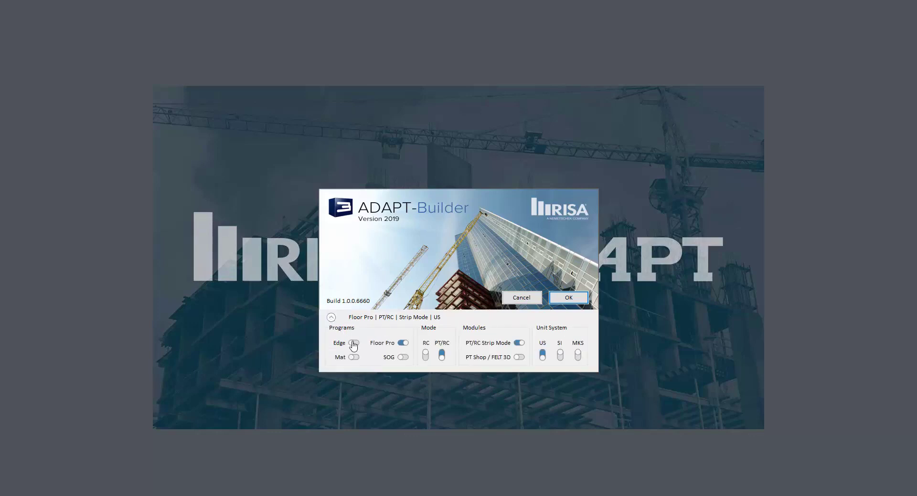
# Turn off Floor Pro and launch the Modeler in PT/RC Strip Mode with US units.
pyautogui.click(403, 344)
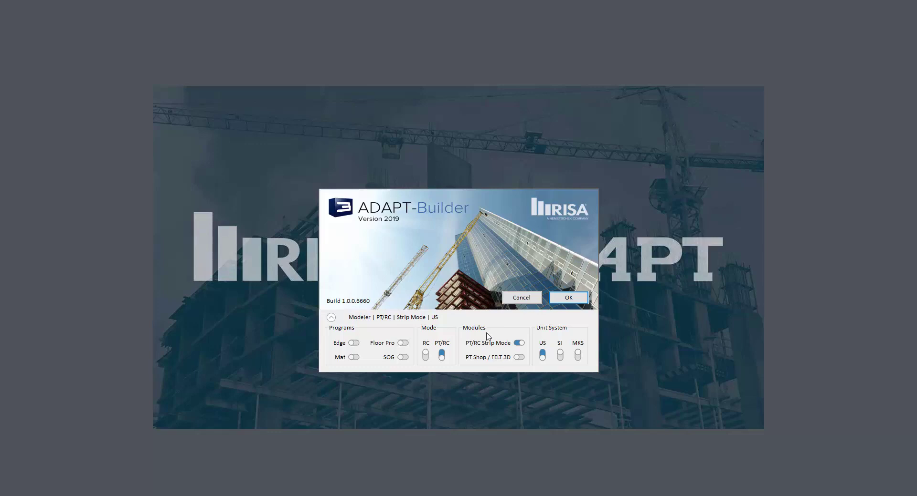
pyautogui.click(566, 298)
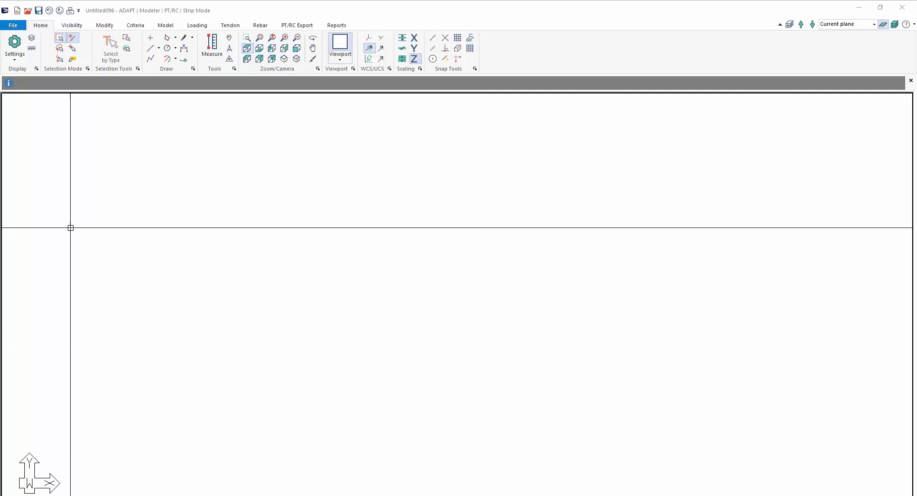
# Import the INP file PTStrip.INP from Desktop > Youtube Video Models.
pyautogui.click(14, 26)
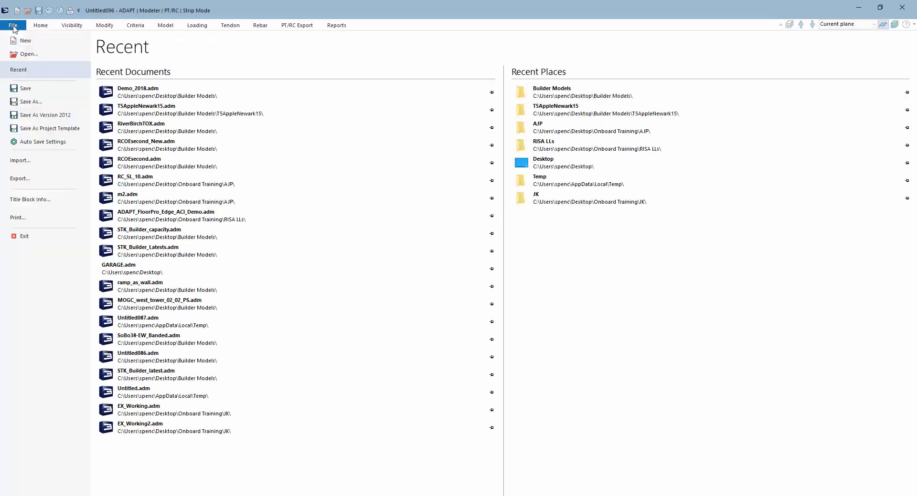
pyautogui.click(19, 161)
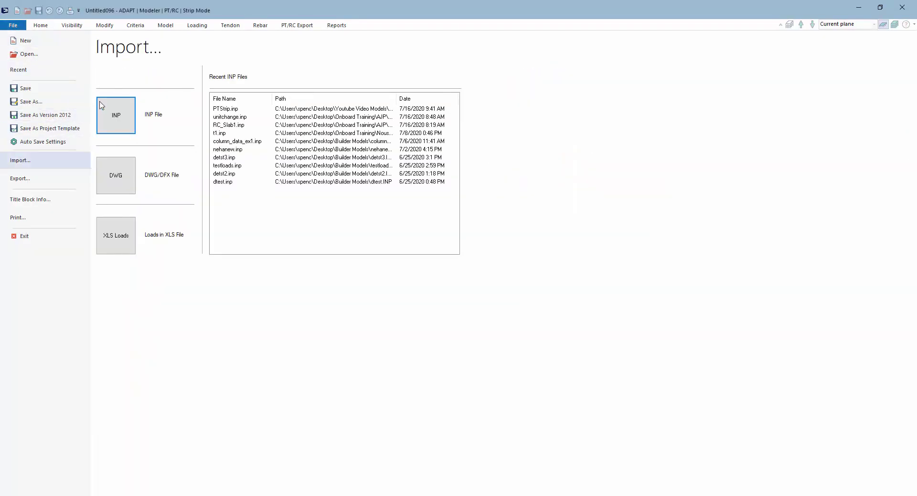
pyautogui.click(111, 112)
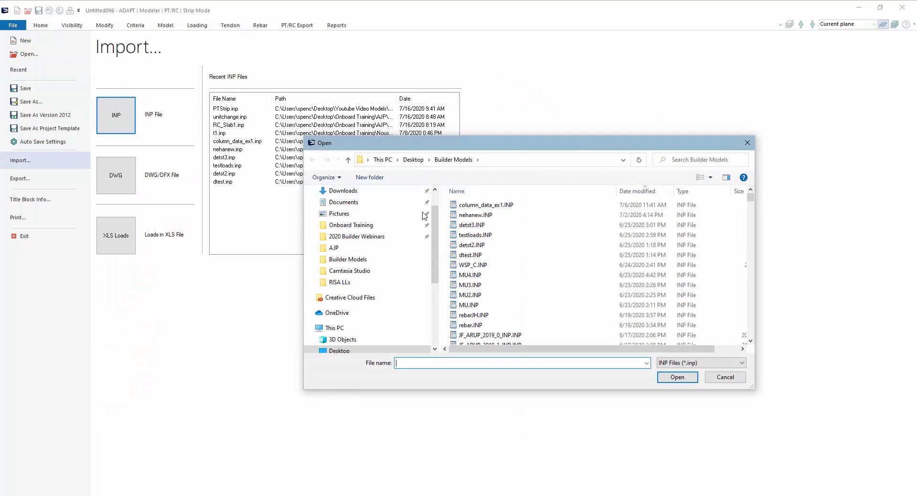
pyautogui.scroll(1, 342, 228)
pyautogui.click(337, 210)
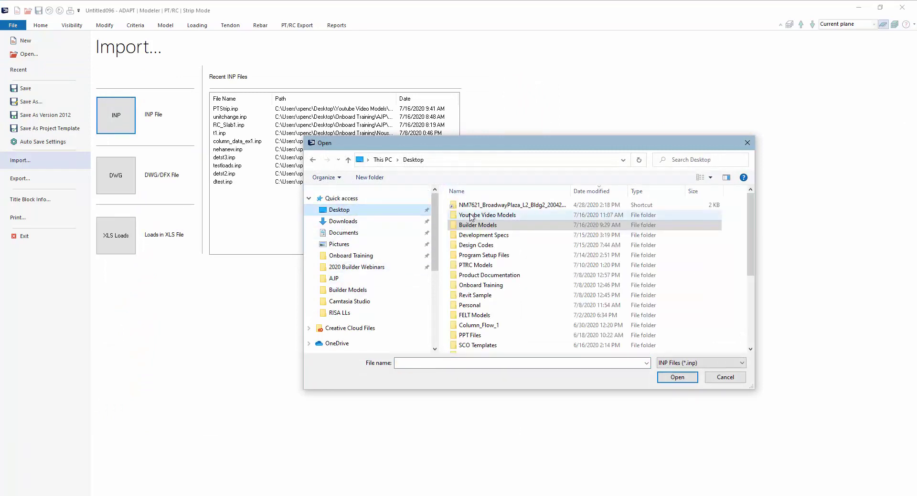
pyautogui.doubleClick(475, 215)
pyautogui.doubleClick(475, 205)
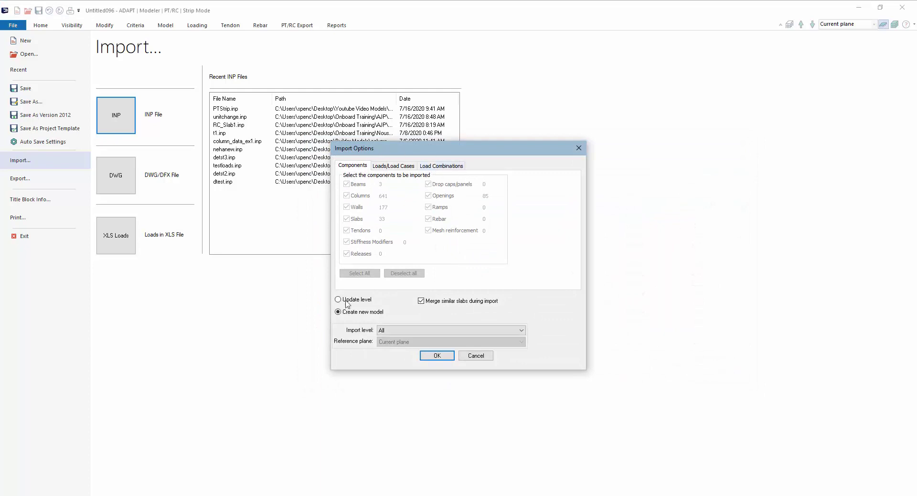
# Review the load cases and combinations, then import as a new model with all levels.
pyautogui.click(384, 166)
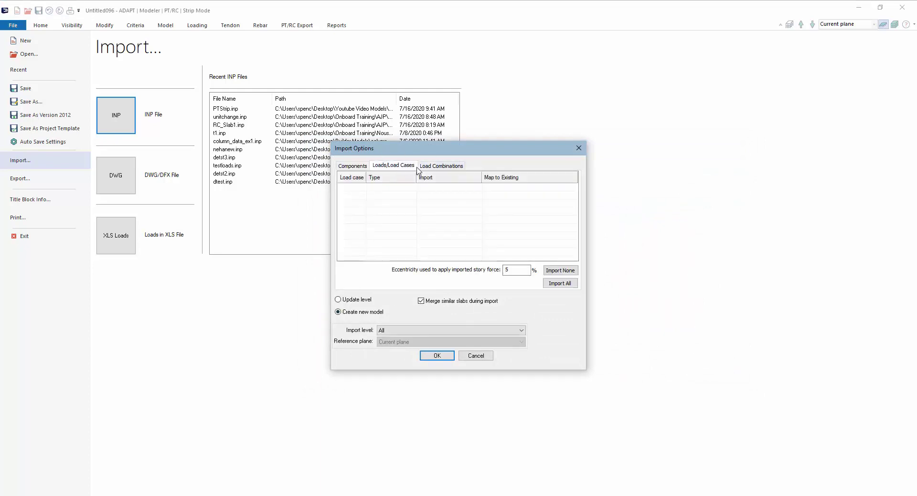
pyautogui.click(433, 166)
pyautogui.click(410, 168)
pyautogui.click(365, 166)
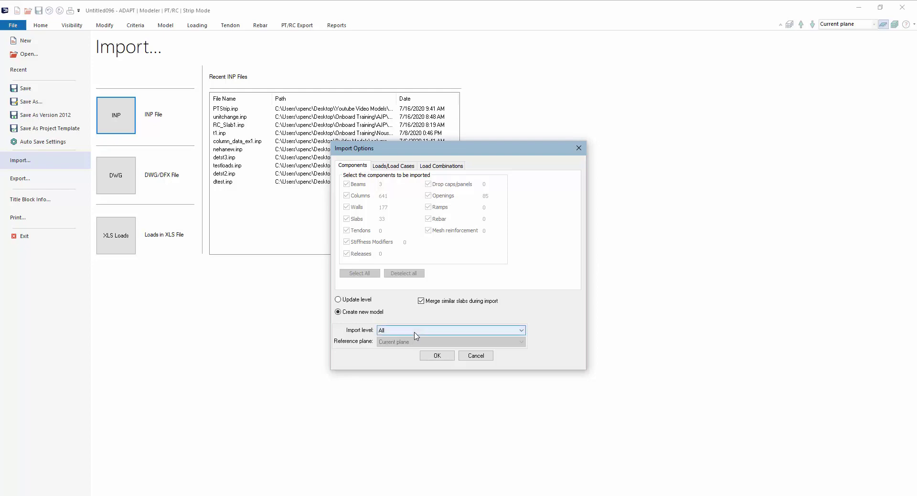
pyautogui.click(436, 355)
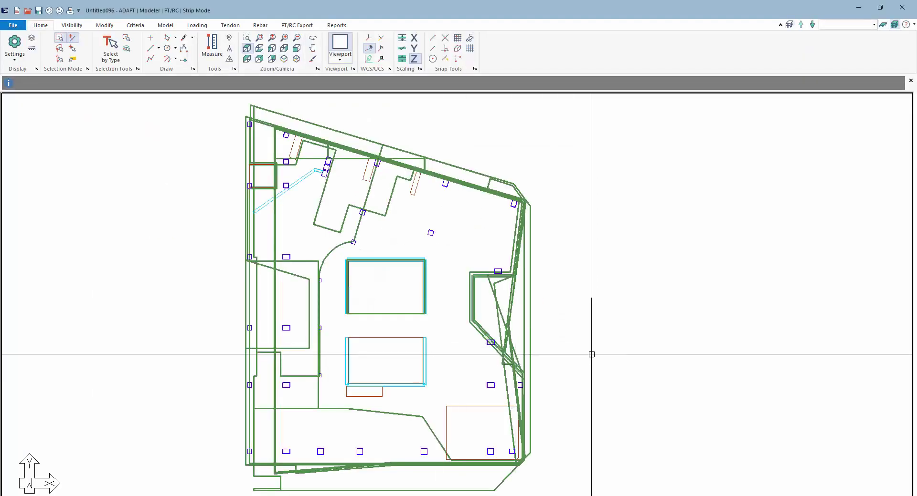
# View the tower isometrically and inspect it as a rendered solid model.
pyautogui.moveTo(603, 306); pyautogui.dragTo(634, 307, button='middle')
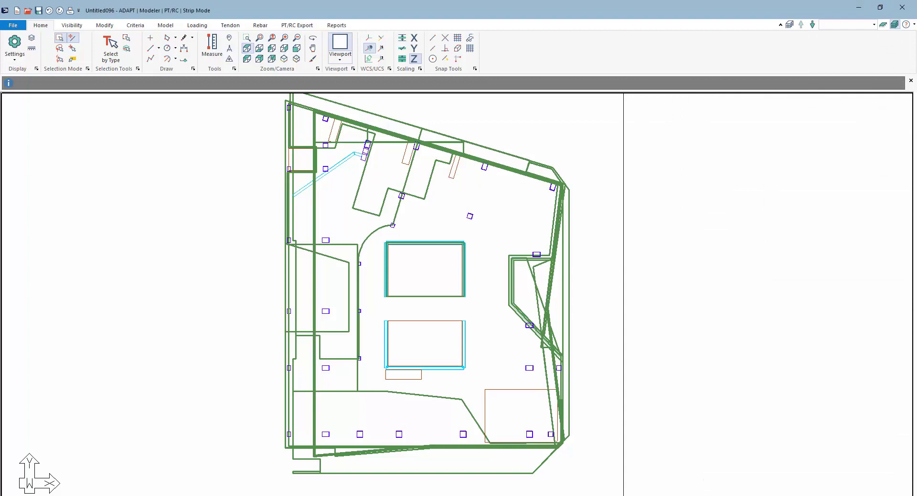
pyautogui.click(284, 58)
pyautogui.scroll(4, 496, 402)
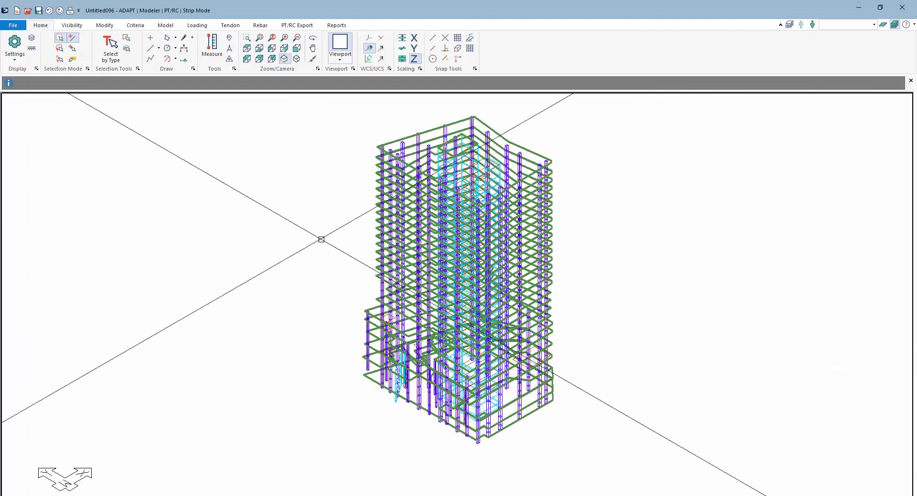
pyautogui.click(73, 26)
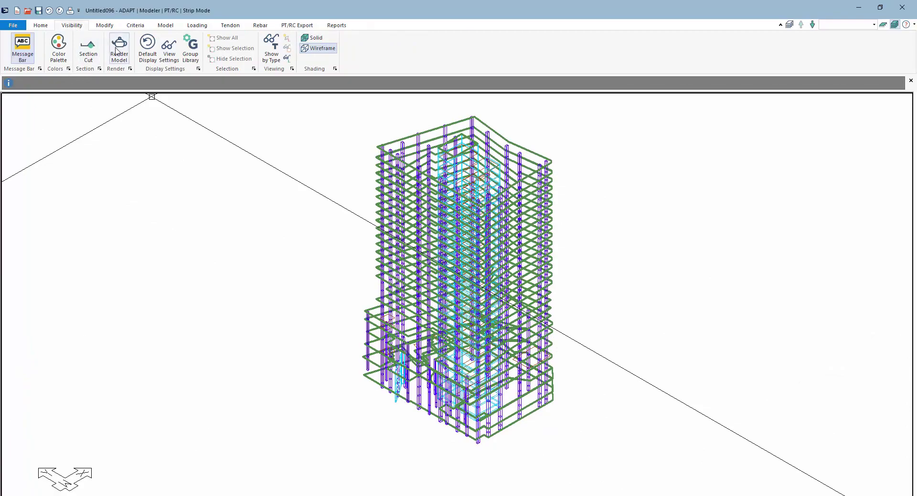
pyautogui.click(119, 48)
pyautogui.moveTo(376, 315); pyautogui.dragTo(534, 311)
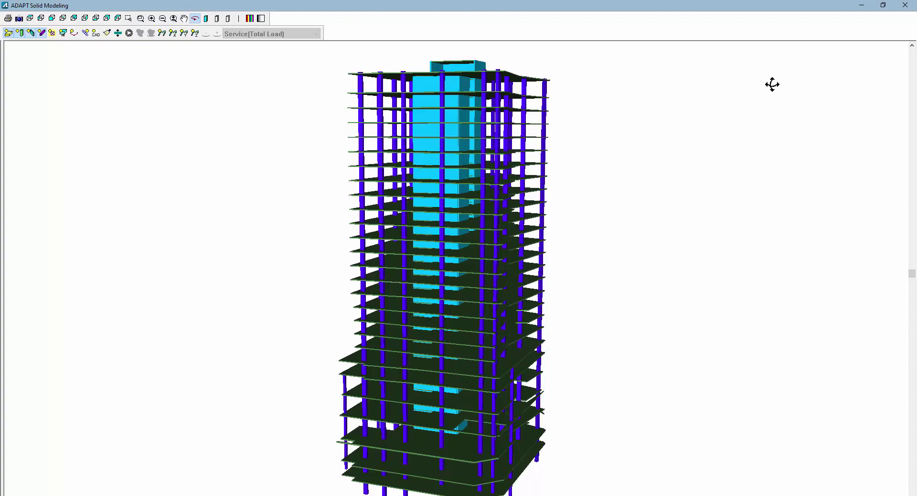
pyautogui.click(905, 6)
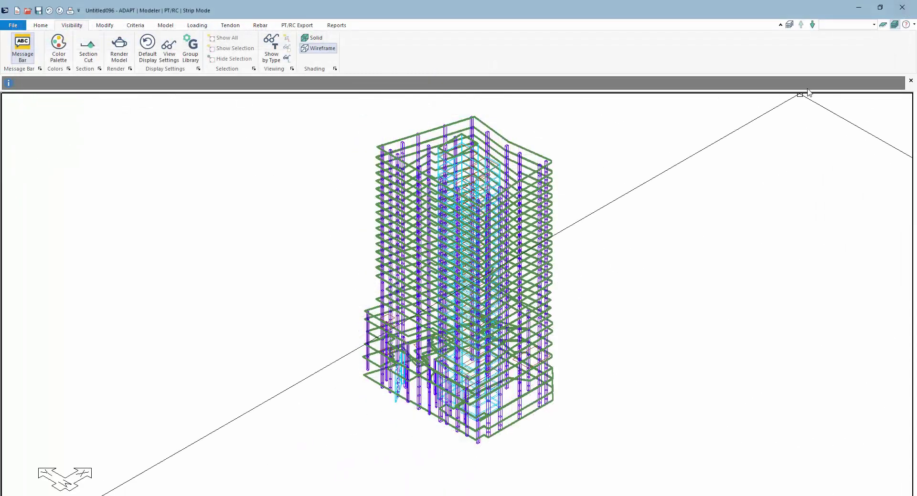
# Show only LEVEL 10 - 203'-8 in single-level plan view.
pyautogui.click(883, 27)
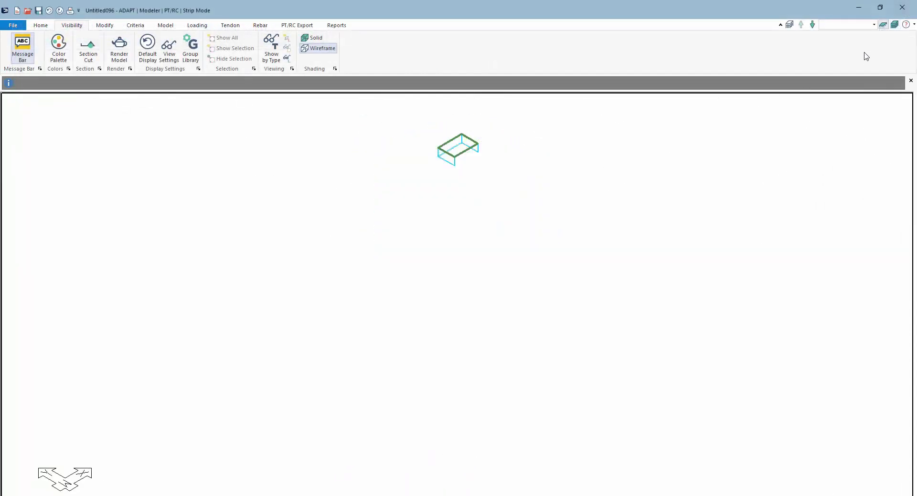
pyautogui.click(874, 24)
pyautogui.scroll(-3, 849, 58)
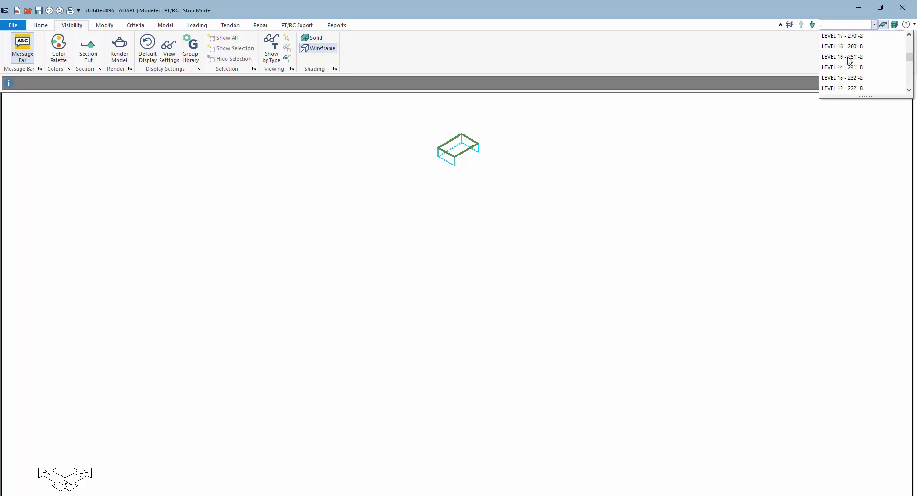
pyautogui.scroll(-2, 849, 58)
pyautogui.click(844, 85)
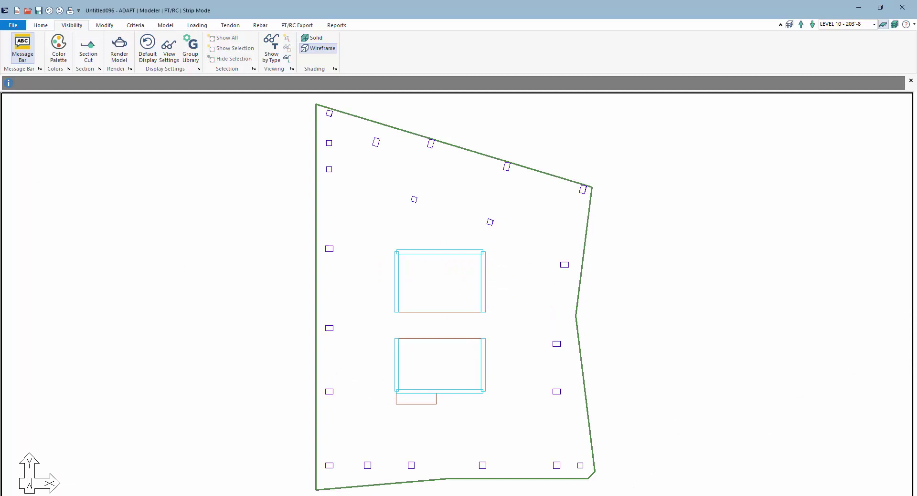
pyautogui.scroll(-2, 472, 333)
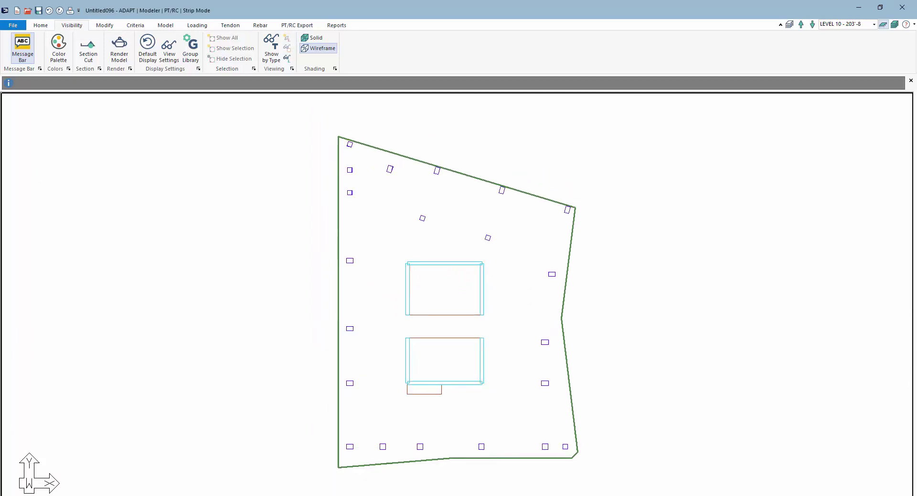
# Highlight the bottom, middle and upper column rows plus diagonal lines on the slab plan.
pyautogui.moveTo(751, 327); pyautogui.dragTo(774, 261)
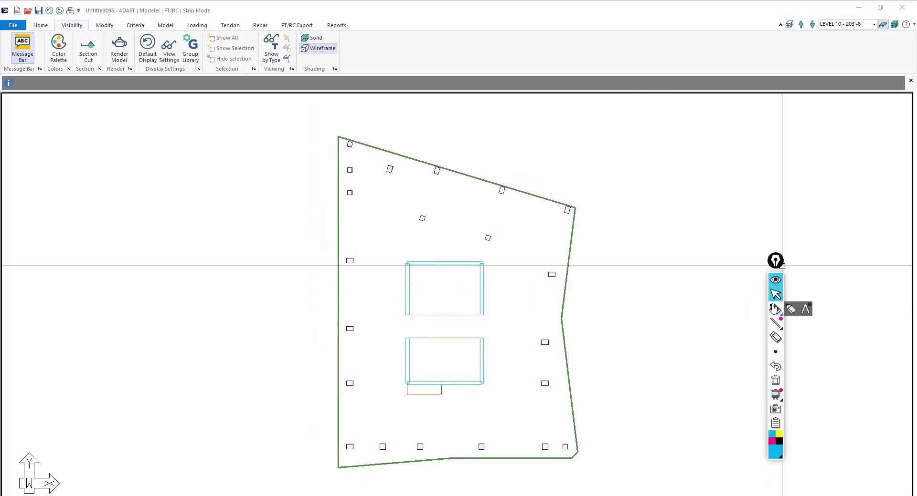
pyautogui.click(790, 310)
pyautogui.moveTo(335, 447); pyautogui.dragTo(583, 449)
pyautogui.moveTo(339, 382); pyautogui.dragTo(566, 386)
pyautogui.moveTo(353, 327)
pyautogui.mouseDown()
pyautogui.moveTo(332, 324)
pyautogui.moveTo(415, 348)
pyautogui.moveTo(582, 343)
pyautogui.mouseUp()
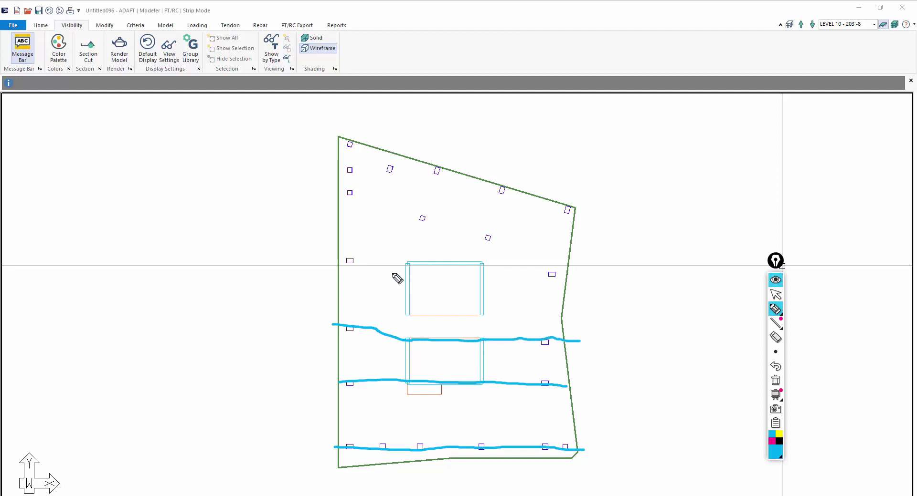
pyautogui.moveTo(333, 257); pyautogui.dragTo(569, 277)
pyautogui.moveTo(327, 179)
pyautogui.mouseDown()
pyautogui.moveTo(465, 229)
pyautogui.moveTo(552, 276)
pyautogui.mouseUp()
pyautogui.moveTo(327, 138)
pyautogui.mouseDown()
pyautogui.moveTo(381, 166)
pyautogui.moveTo(440, 171)
pyautogui.moveTo(597, 218)
pyautogui.mouseUp()
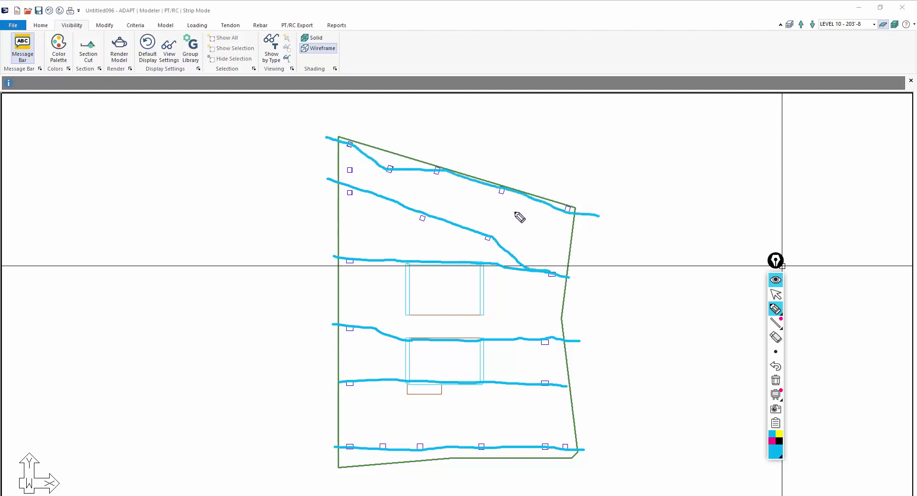
pyautogui.moveTo(385, 170); pyautogui.dragTo(325, 170)
# Sketch magenta strip paths across the slab, then erase all markup and return to selecting.
pyautogui.click(772, 442)
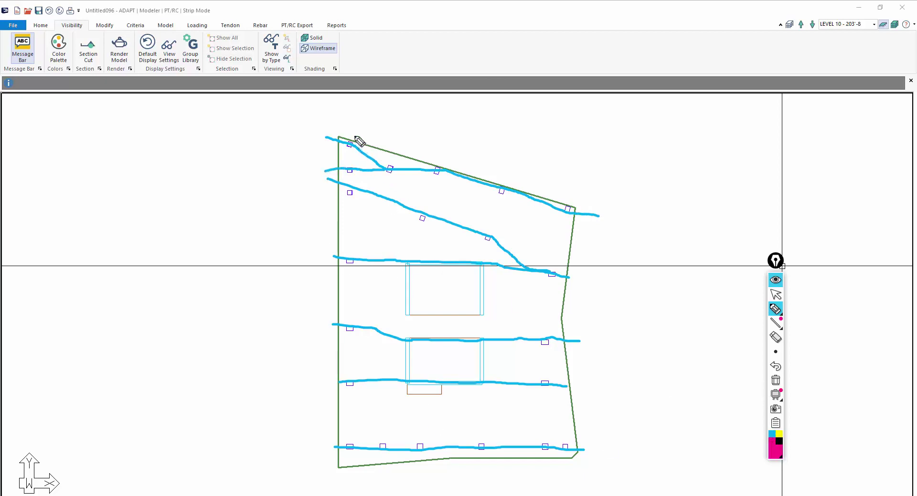
pyautogui.moveTo(349, 131)
pyautogui.mouseDown()
pyautogui.moveTo(340, 394)
pyautogui.moveTo(357, 493)
pyautogui.mouseUp()
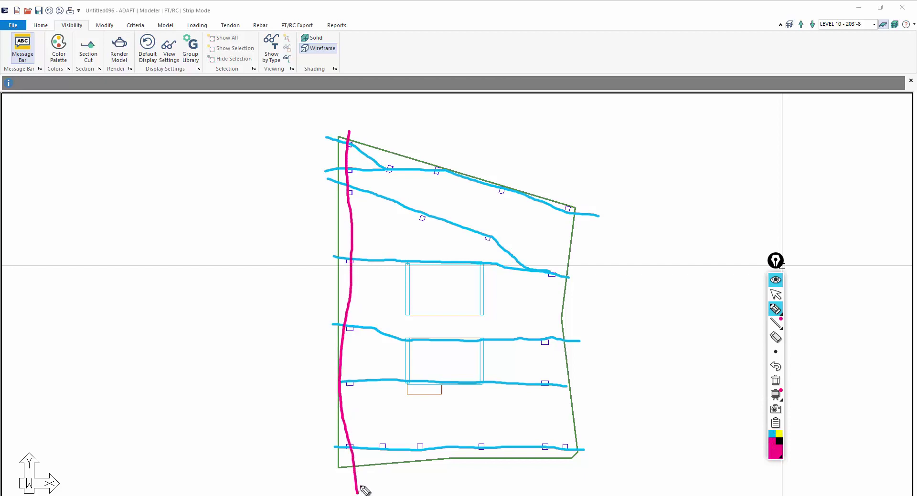
pyautogui.moveTo(424, 461)
pyautogui.mouseDown()
pyautogui.moveTo(405, 414)
pyautogui.moveTo(405, 257)
pyautogui.moveTo(443, 139)
pyautogui.mouseUp()
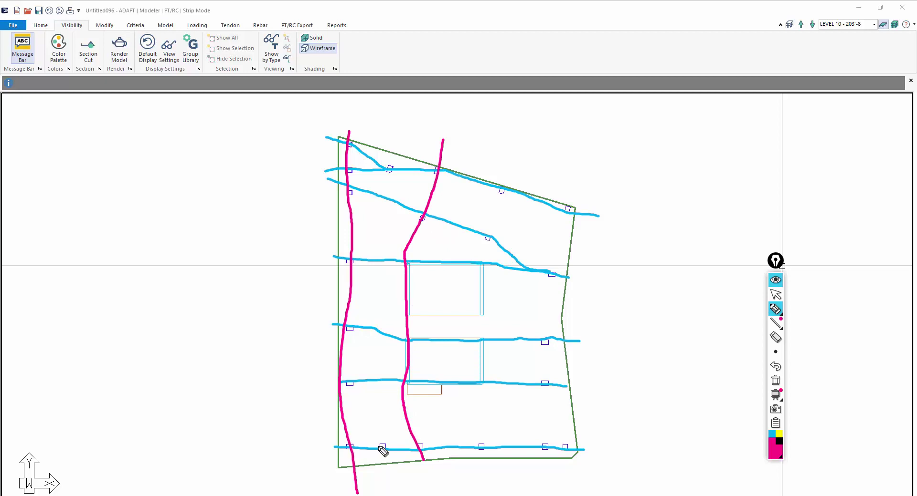
pyautogui.moveTo(352, 395)
pyautogui.mouseDown()
pyautogui.moveTo(380, 438)
pyautogui.moveTo(387, 474)
pyautogui.mouseUp()
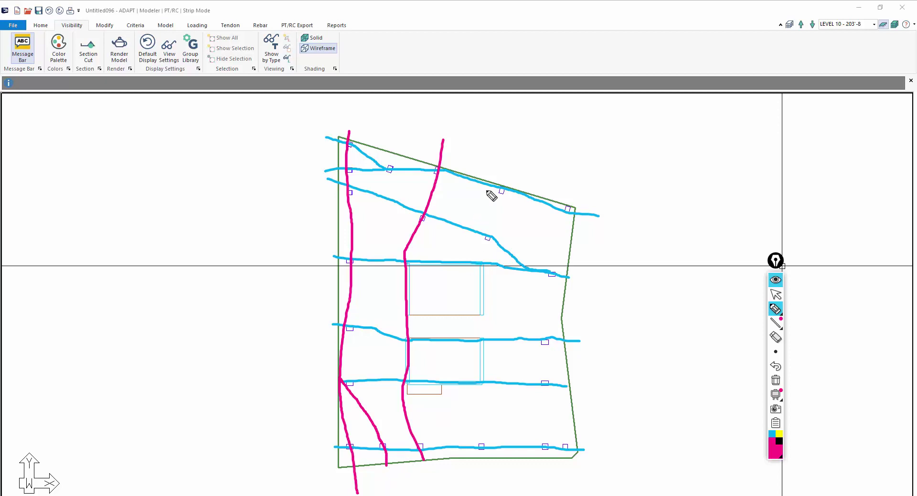
pyautogui.moveTo(502, 179)
pyautogui.mouseDown()
pyautogui.moveTo(482, 259)
pyautogui.moveTo(480, 461)
pyautogui.mouseUp()
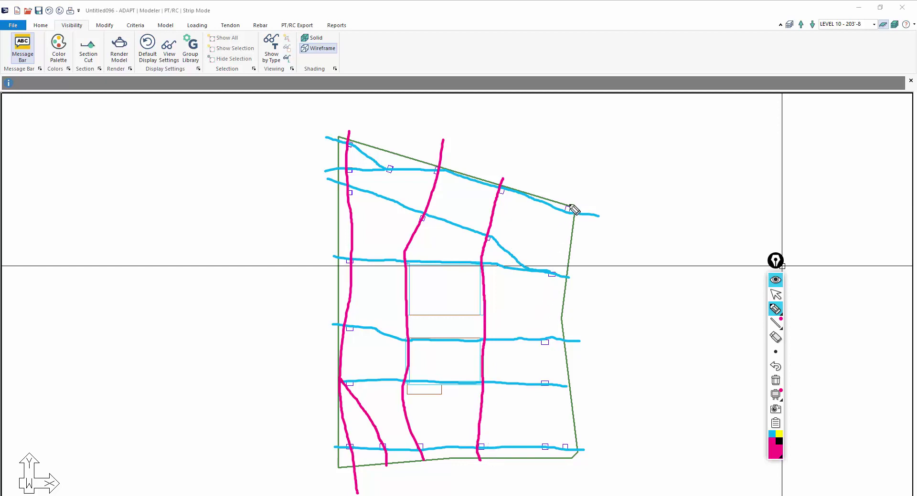
pyautogui.moveTo(569, 205)
pyautogui.mouseDown()
pyautogui.moveTo(545, 347)
pyautogui.moveTo(546, 396)
pyautogui.moveTo(568, 464)
pyautogui.mouseUp()
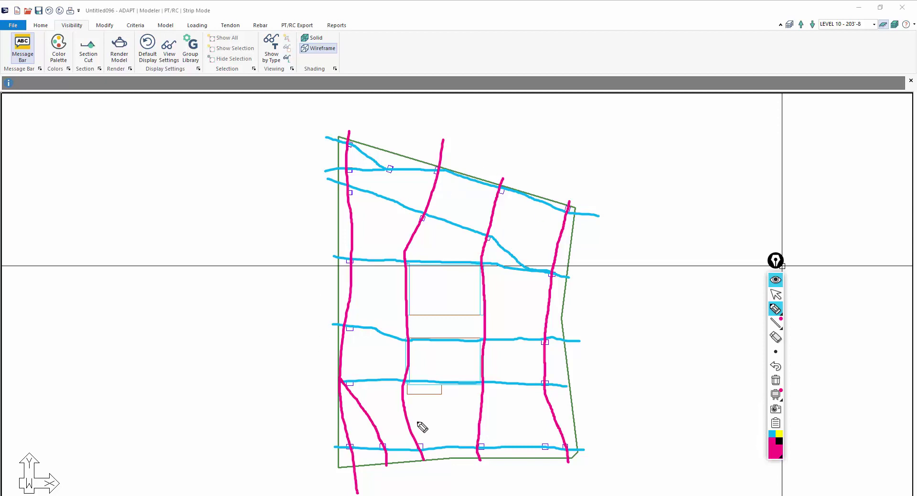
pyautogui.click(775, 380)
pyautogui.click(775, 295)
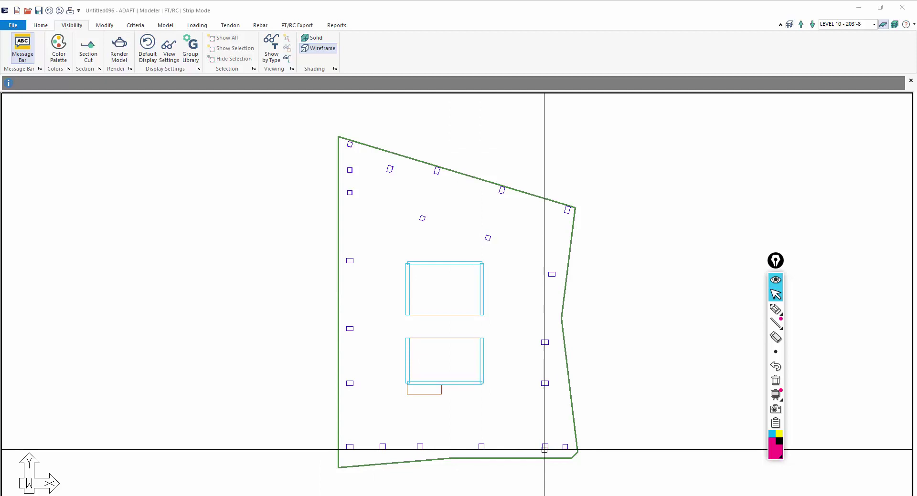
# Start Create X Support Line from the PT/RC Export tools on the Level 10 plan.
pyautogui.moveTo(515, 423); pyautogui.dragTo(500, 390, button='middle')
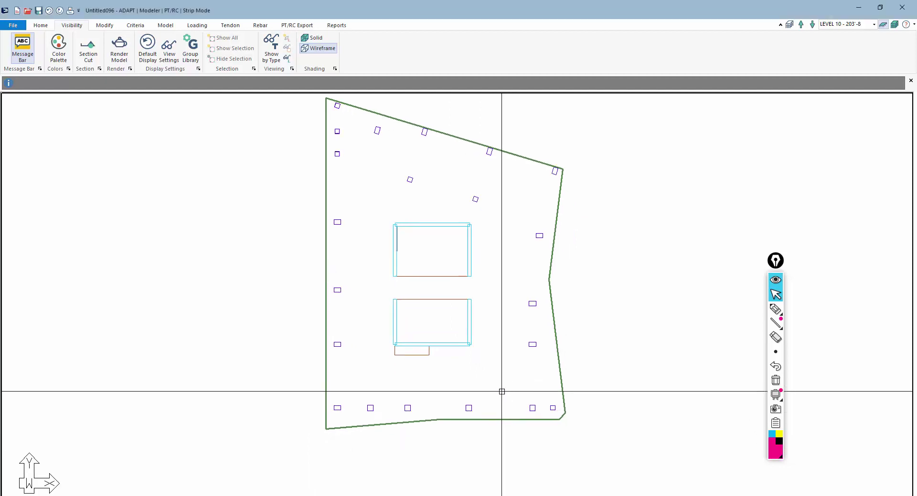
pyautogui.click(292, 26)
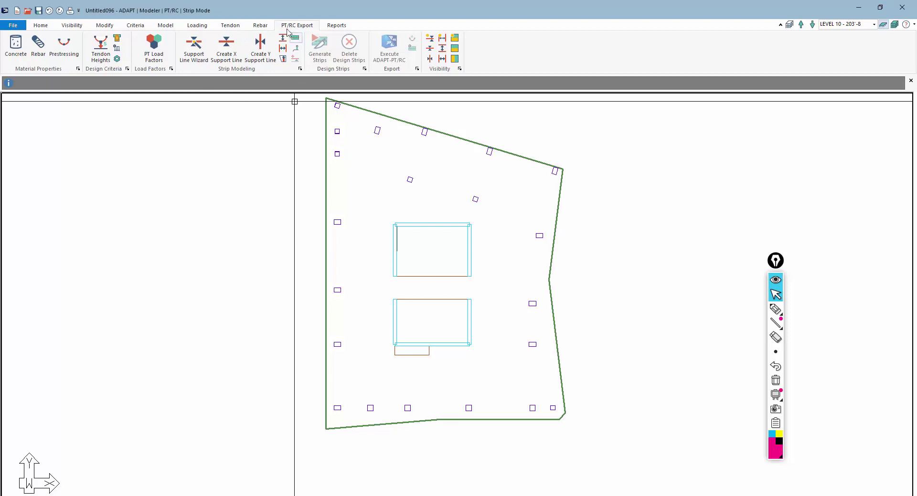
pyautogui.click(227, 48)
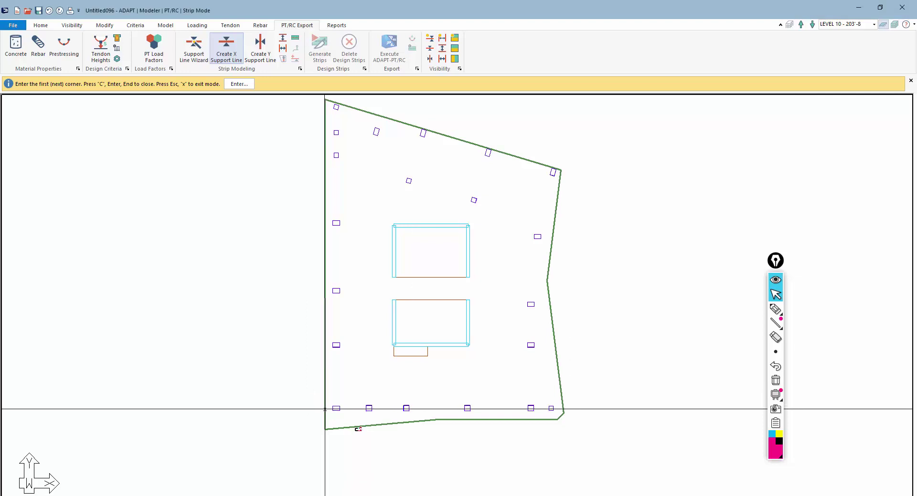
# Draw the X support line along the bottom columns from the slab's left edge to its lower-right corner.
pyautogui.click(324, 409)
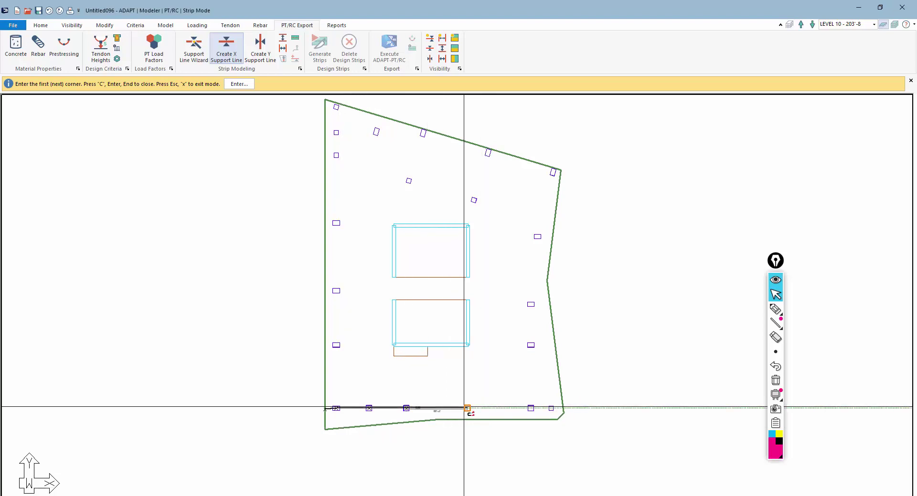
pyautogui.click(551, 409)
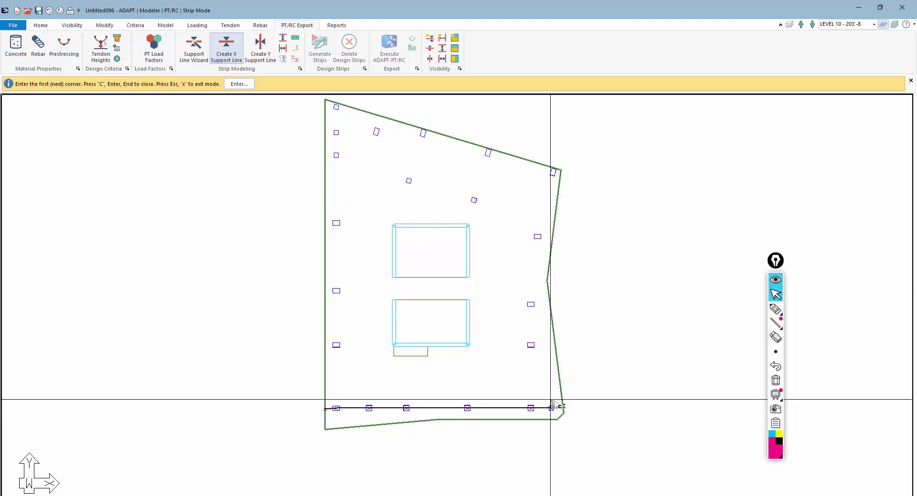
pyautogui.doubleClick(562, 406)
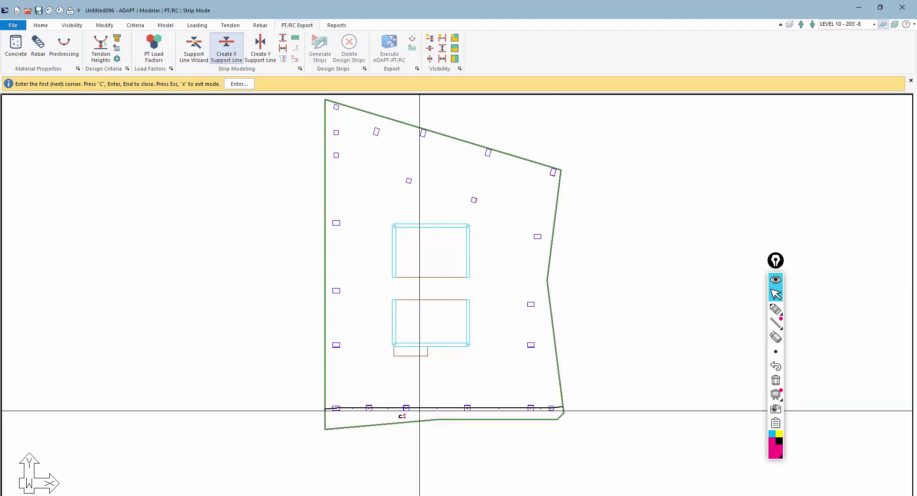
pyautogui.press('Escape')
pyautogui.moveTo(344, 430); pyautogui.dragTo(430, 394, button='middle')
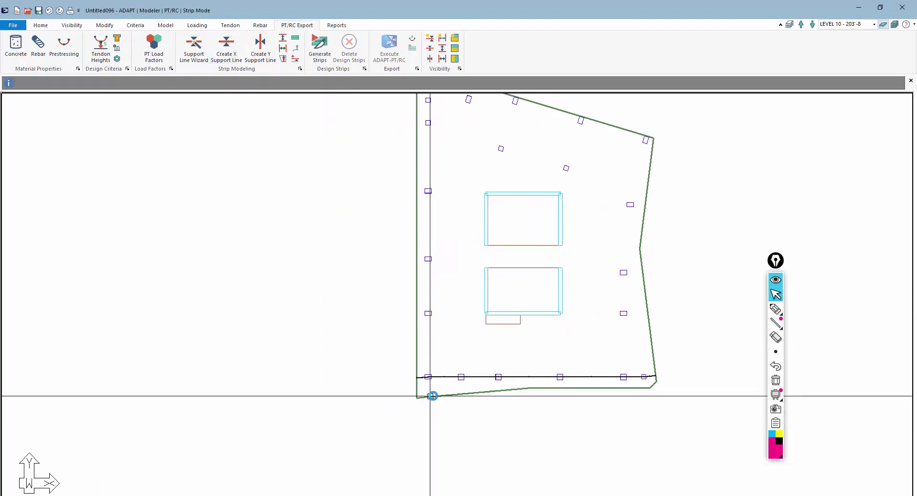
pyautogui.scroll(5, 430, 394)
pyautogui.click(413, 367)
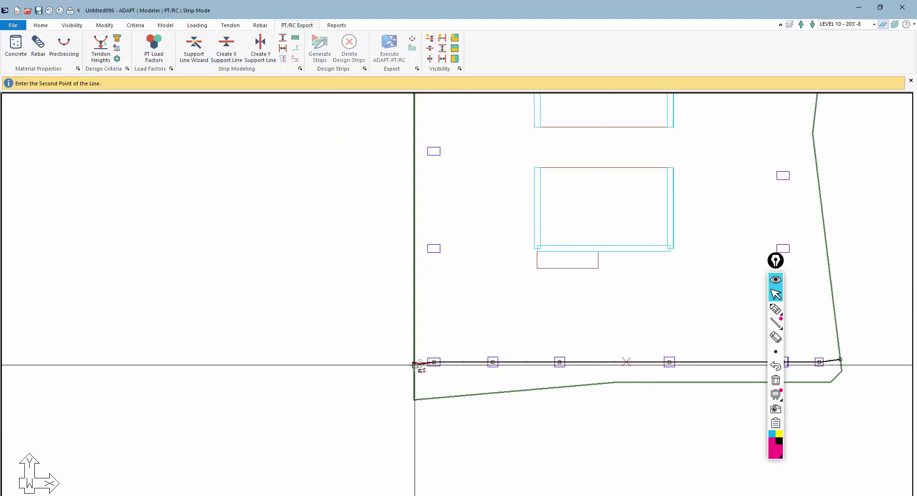
pyautogui.press('Escape')
pyautogui.scroll(-2, 334, 372)
pyautogui.scroll(-2, 296, 376)
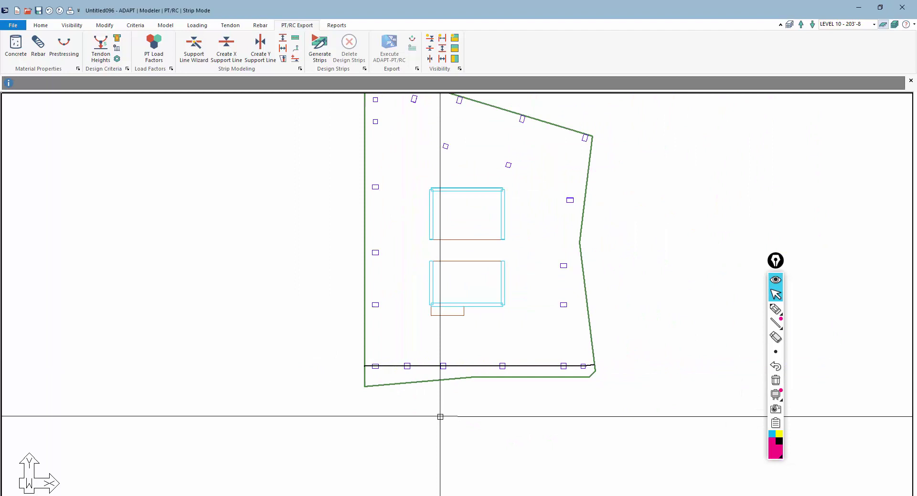
pyautogui.moveTo(438, 416); pyautogui.dragTo(474, 448, button='middle')
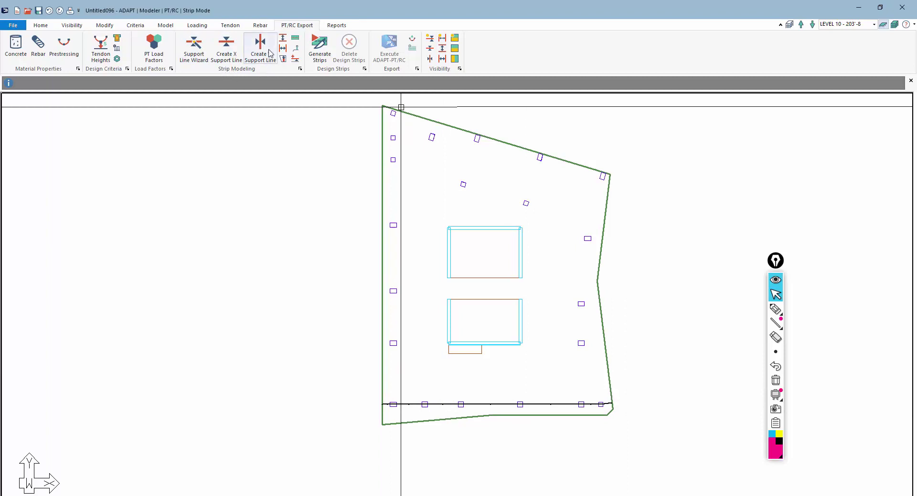
# Draw an X-direction splitter line above the bottom support line, extending past both slab edges.
pyautogui.click(282, 39)
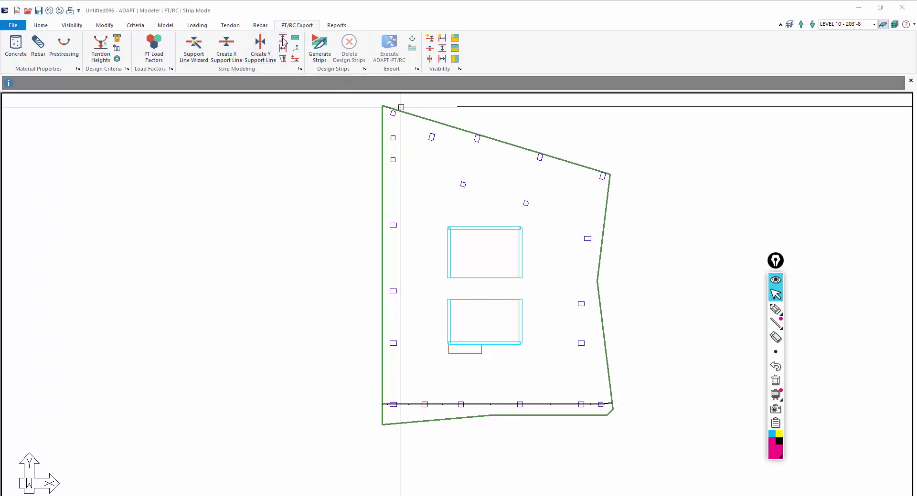
pyautogui.click(369, 376)
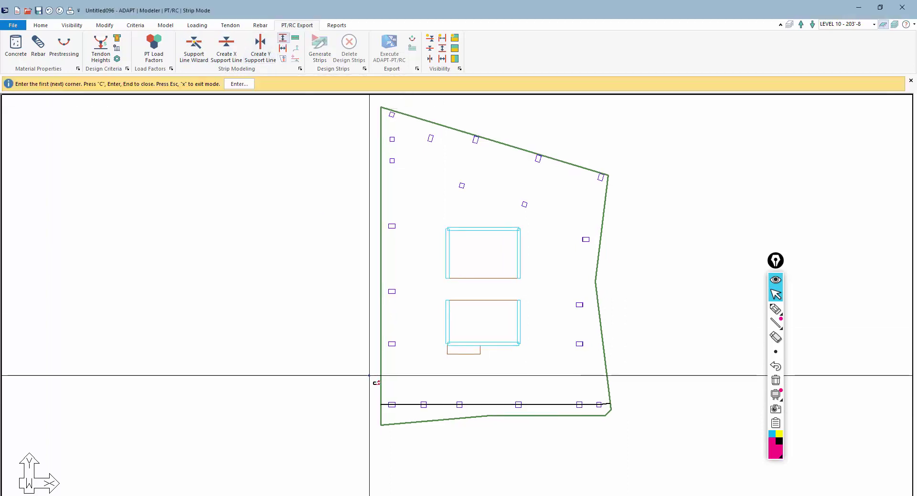
pyautogui.click(622, 376)
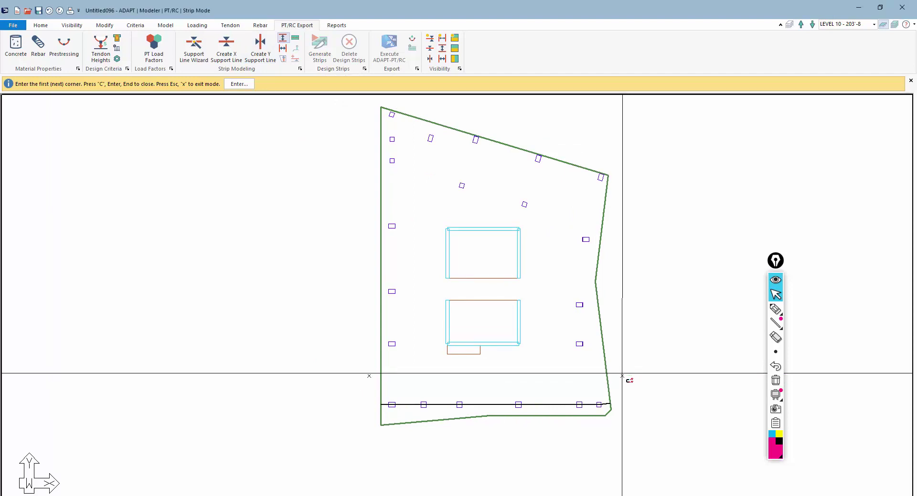
pyautogui.press('Escape')
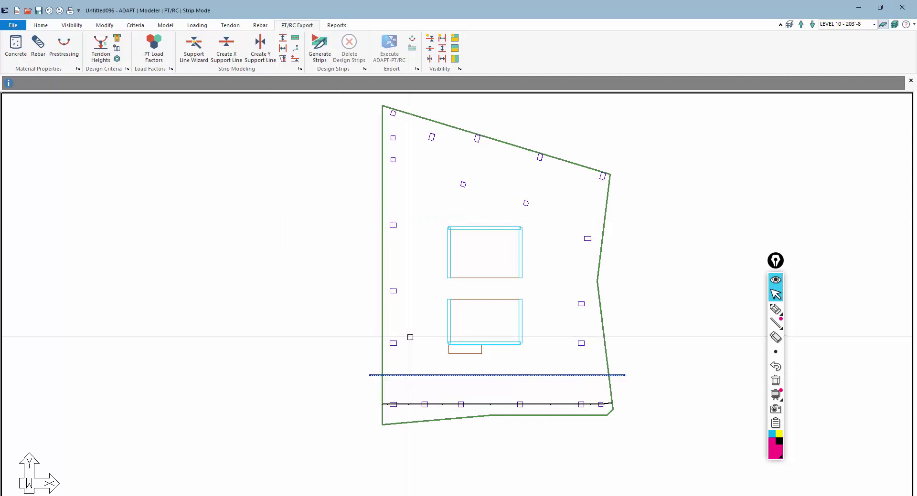
pyautogui.click(382, 375)
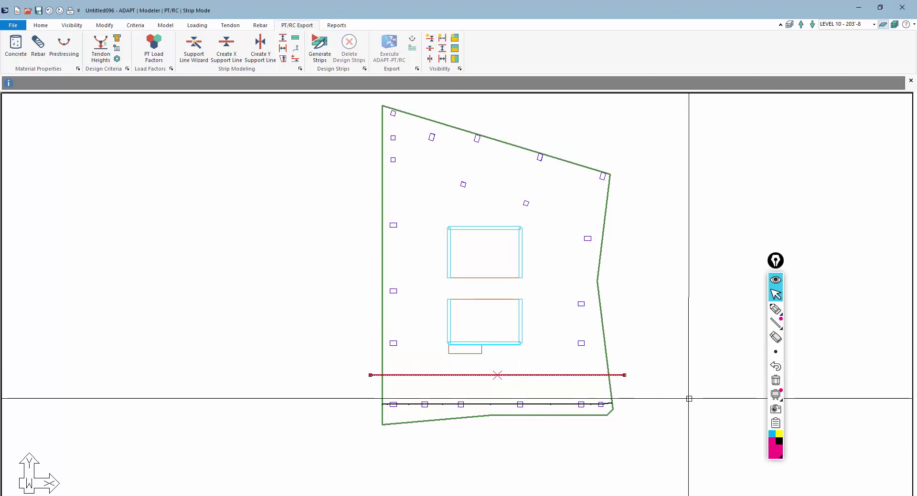
pyautogui.press('Escape')
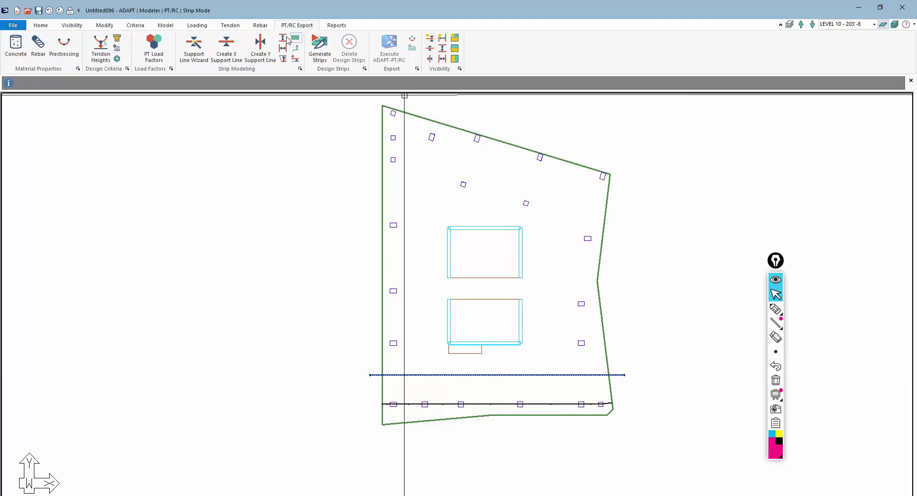
# Generate the design strips and view the bottom support line's strip in 3D.
pyautogui.click(327, 49)
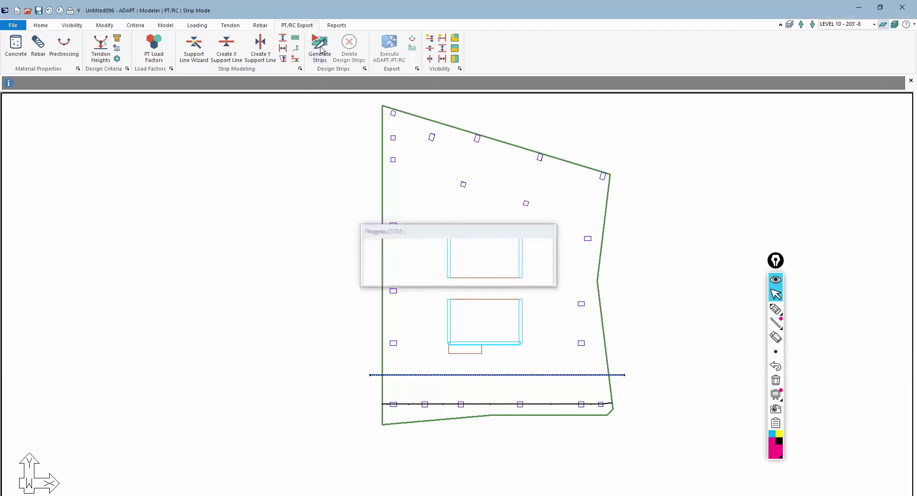
pyautogui.click(497, 285)
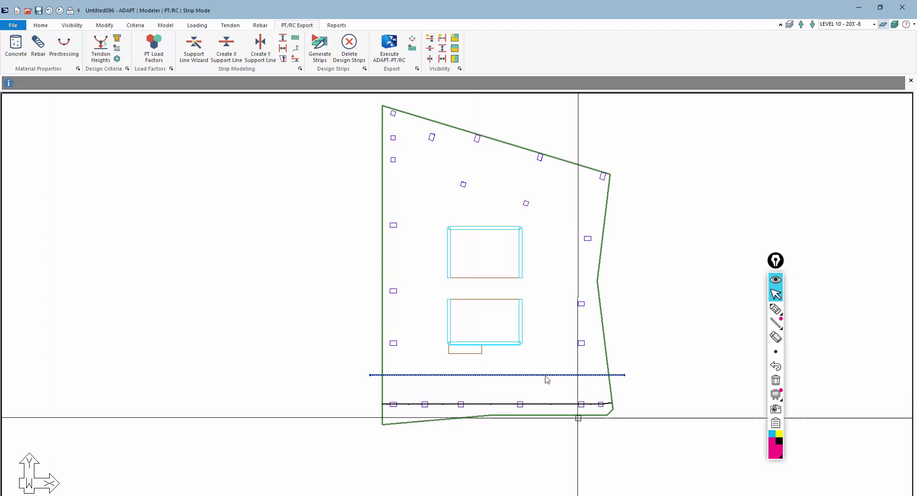
pyautogui.click(474, 404)
pyautogui.doubleClick(474, 404)
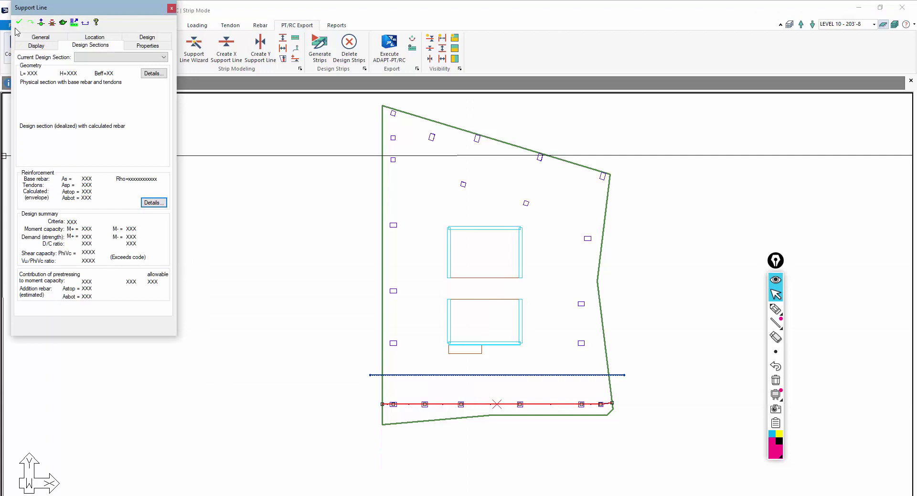
pyautogui.click(63, 22)
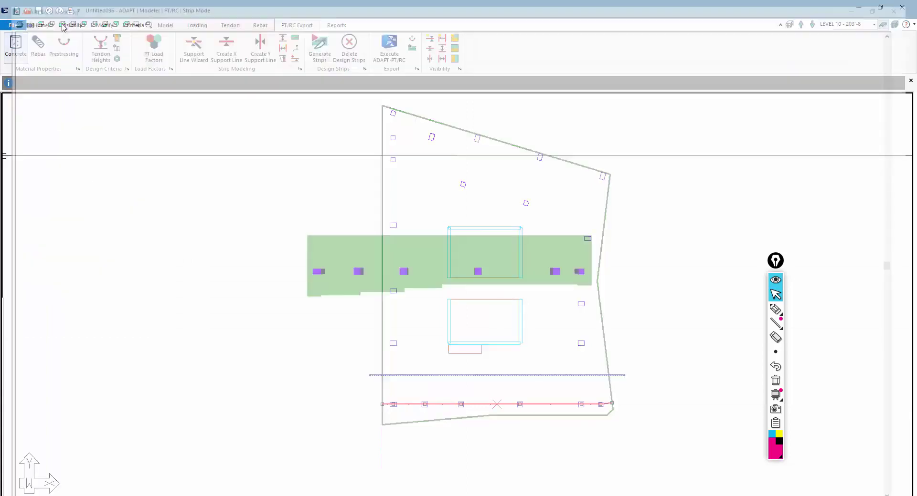
pyautogui.moveTo(328, 320); pyautogui.dragTo(580, 299)
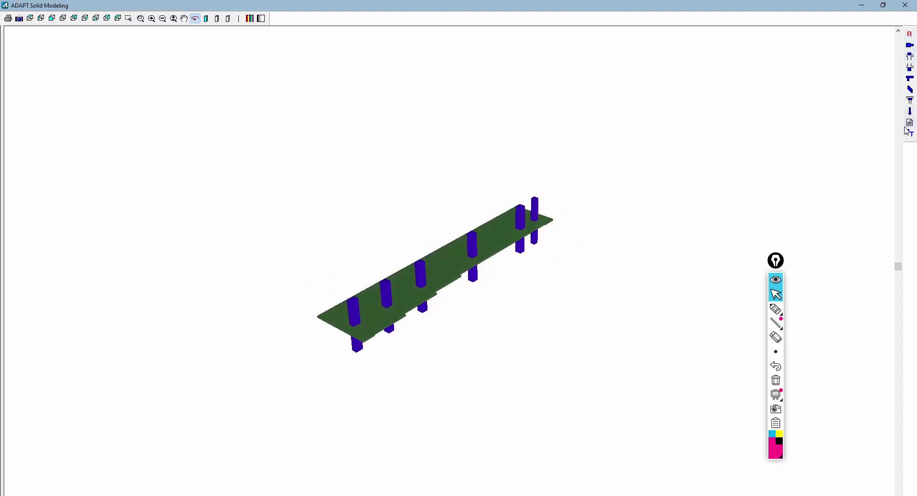
# Check spans 2–4 dimensions in the Table Editor, then go back to the PT/RC strip plan.
pyautogui.click(909, 56)
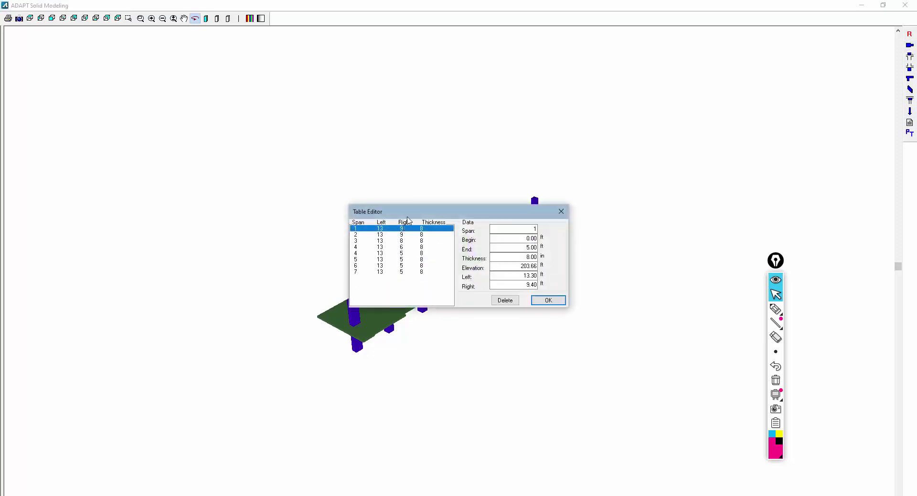
pyautogui.moveTo(430, 210); pyautogui.dragTo(597, 156)
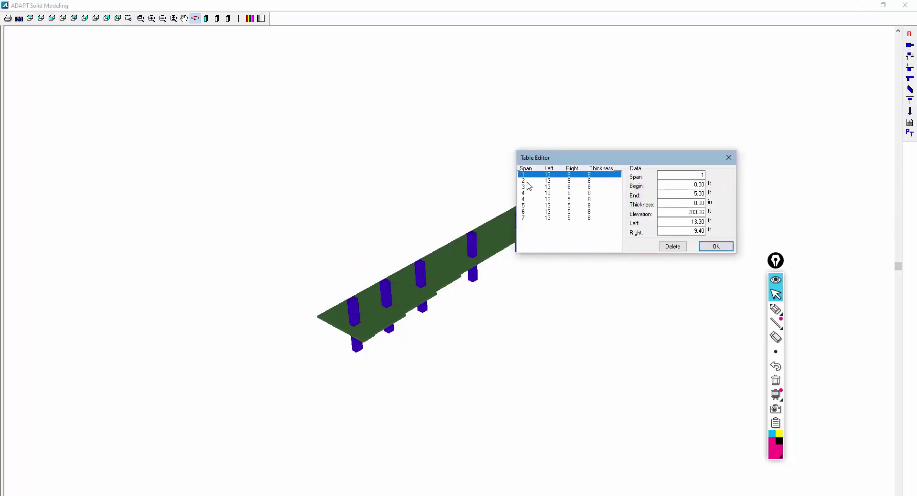
pyautogui.click(527, 181)
pyautogui.click(527, 187)
pyautogui.click(527, 194)
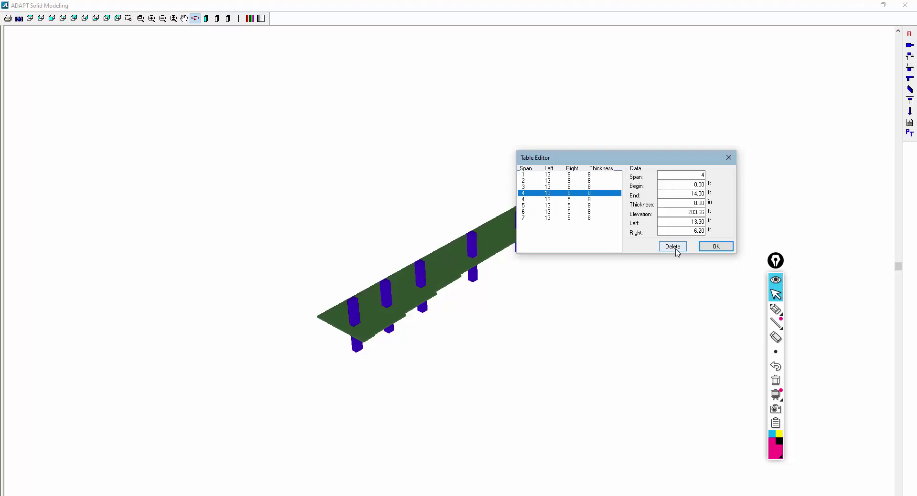
pyautogui.click(728, 158)
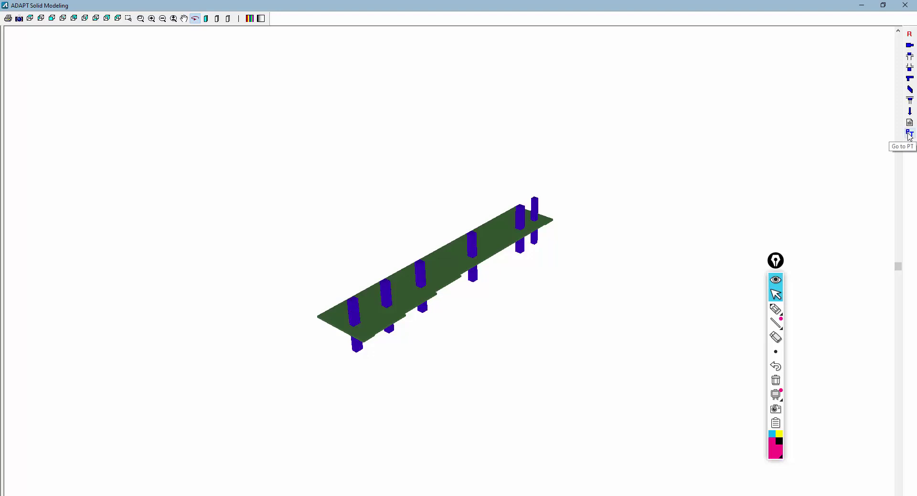
pyautogui.click(909, 136)
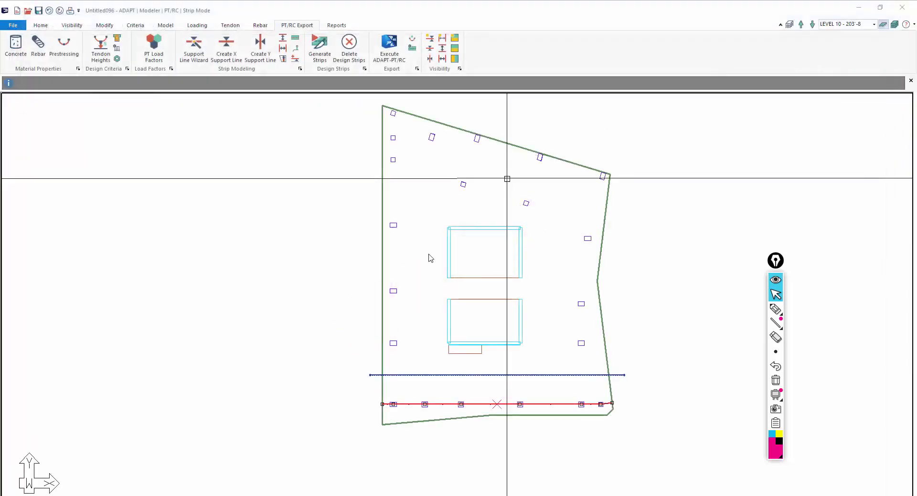
pyautogui.moveTo(352, 302); pyautogui.dragTo(338, 253, button='middle')
pyautogui.scroll(-1, 382, 344)
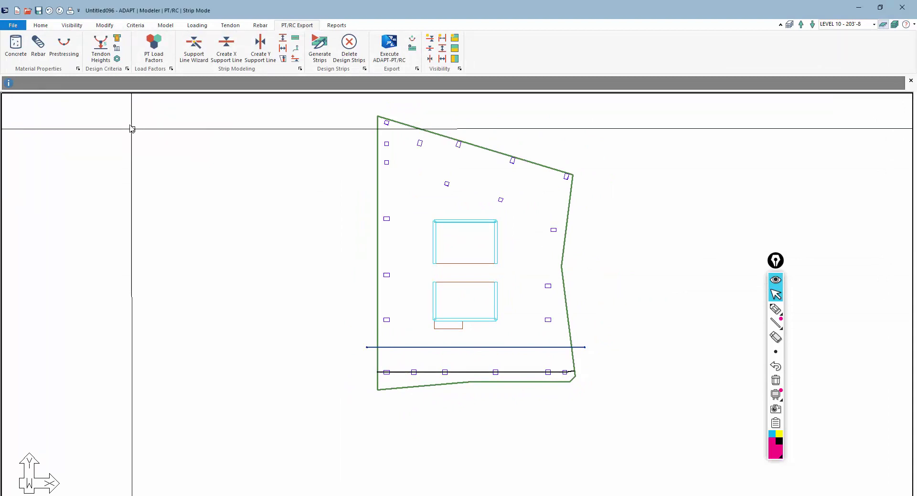
pyautogui.click(103, 53)
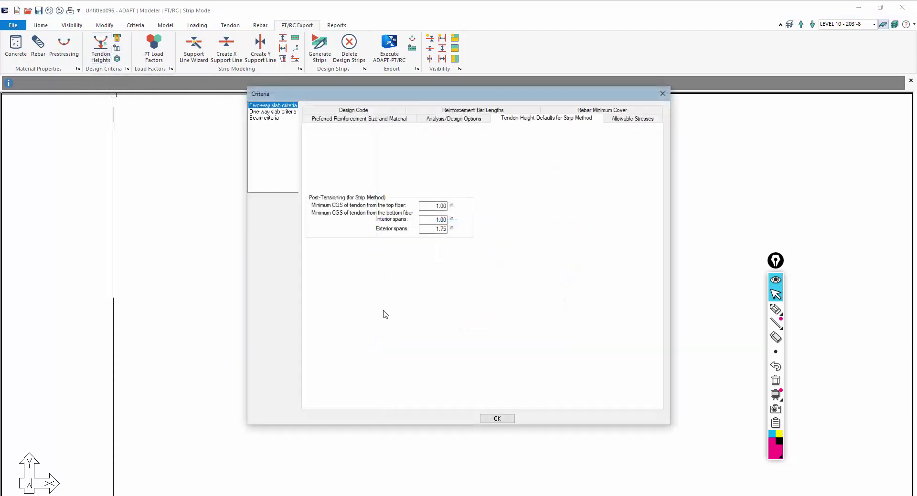
pyautogui.click(353, 119)
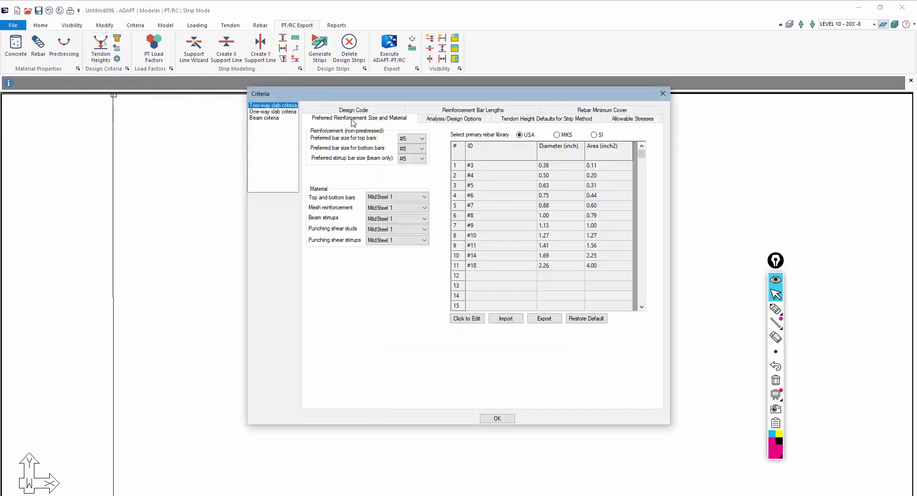
pyautogui.click(431, 120)
pyautogui.click(587, 119)
pyautogui.click(619, 119)
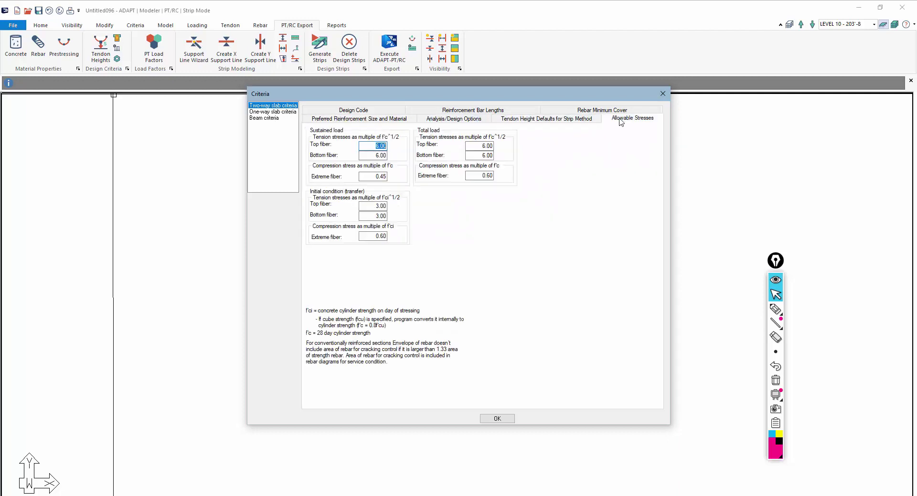
pyautogui.click(602, 110)
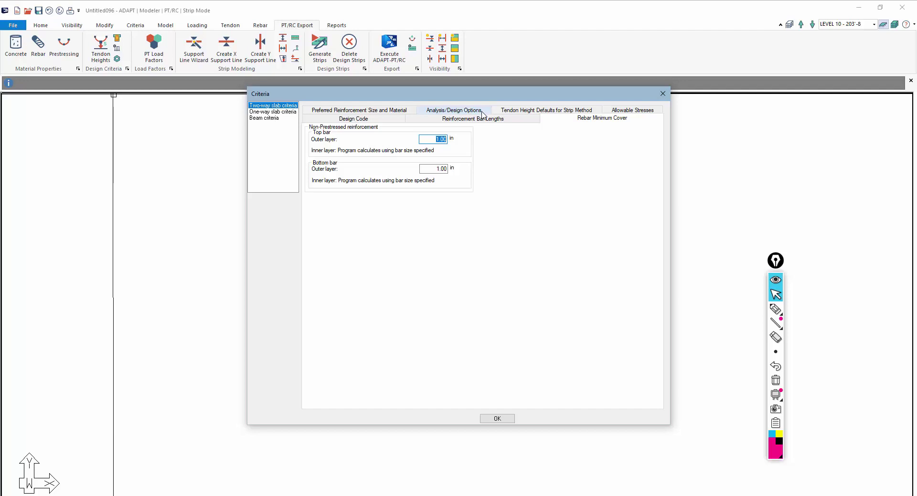
pyautogui.click(662, 93)
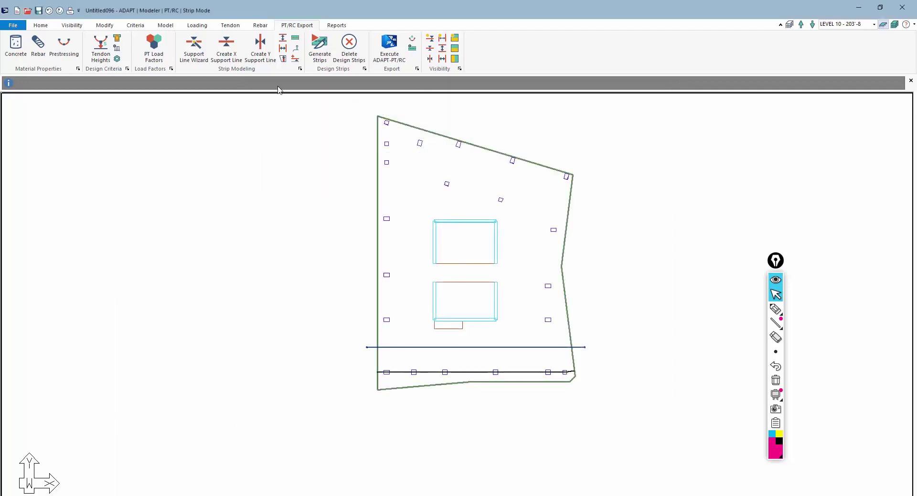
pyautogui.click(117, 53)
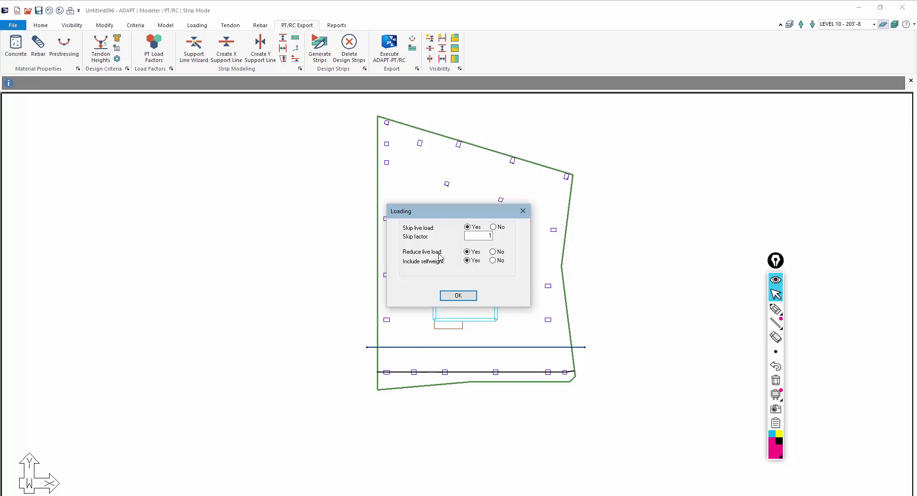
pyautogui.click(523, 211)
# Generate a Live load patch load over the selected slab with the Patch Load Wizard.
pyautogui.click(376, 326)
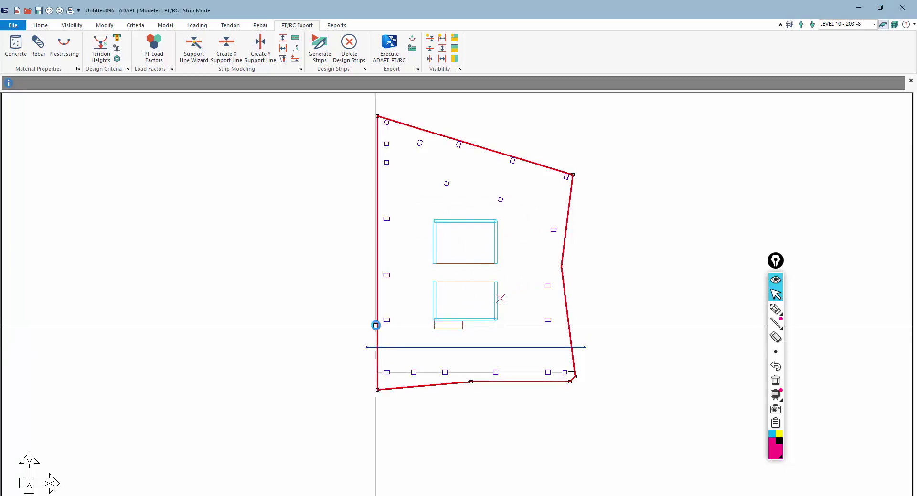
pyautogui.scroll(-3, 404, 309)
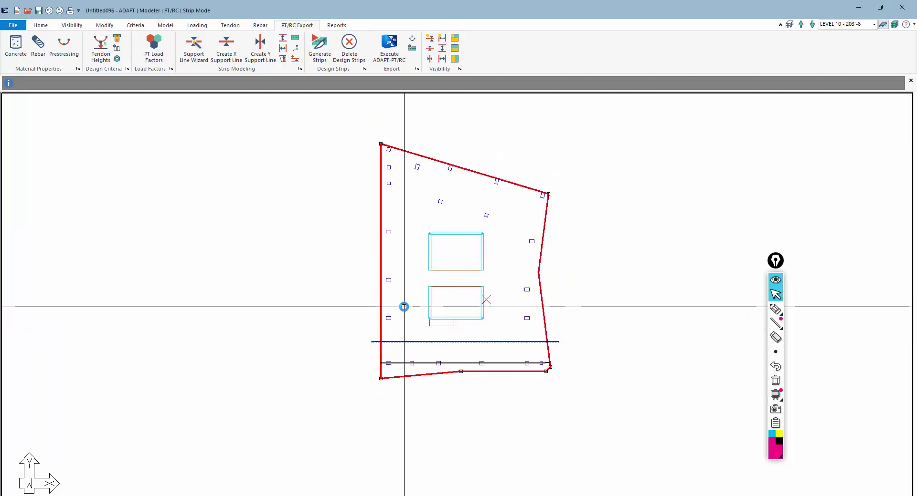
pyautogui.click(197, 26)
pyautogui.click(186, 50)
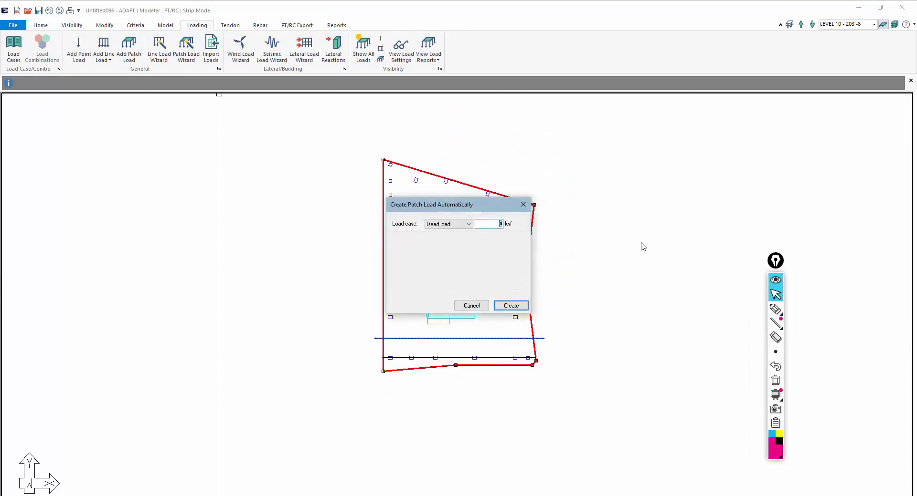
pyautogui.press('Escape')
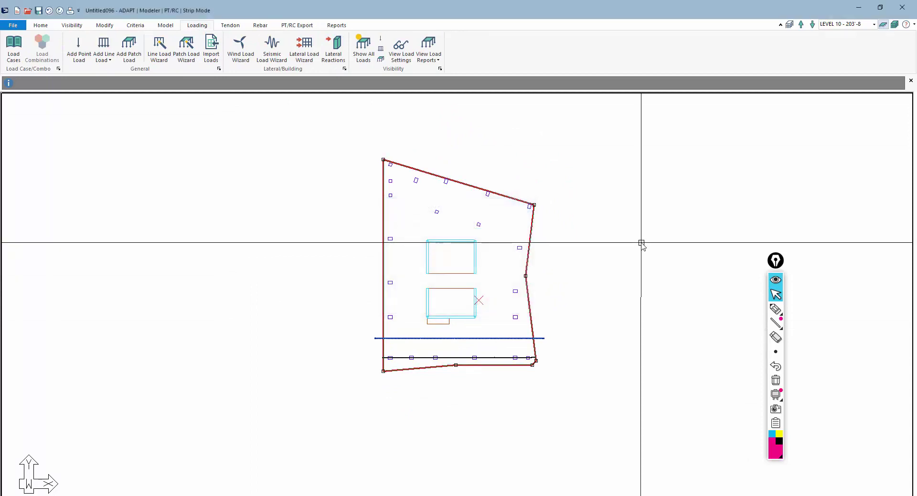
pyautogui.click(196, 51)
pyautogui.click(449, 224)
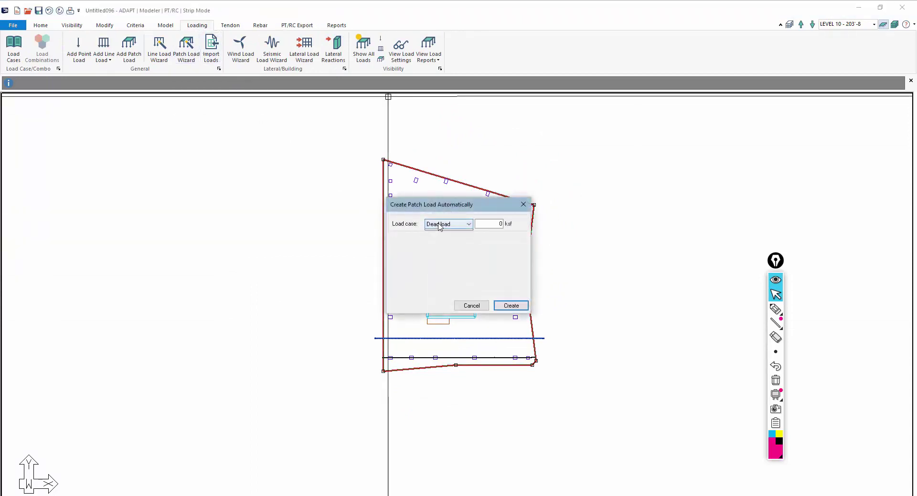
pyautogui.click(440, 239)
pyautogui.doubleClick(481, 225)
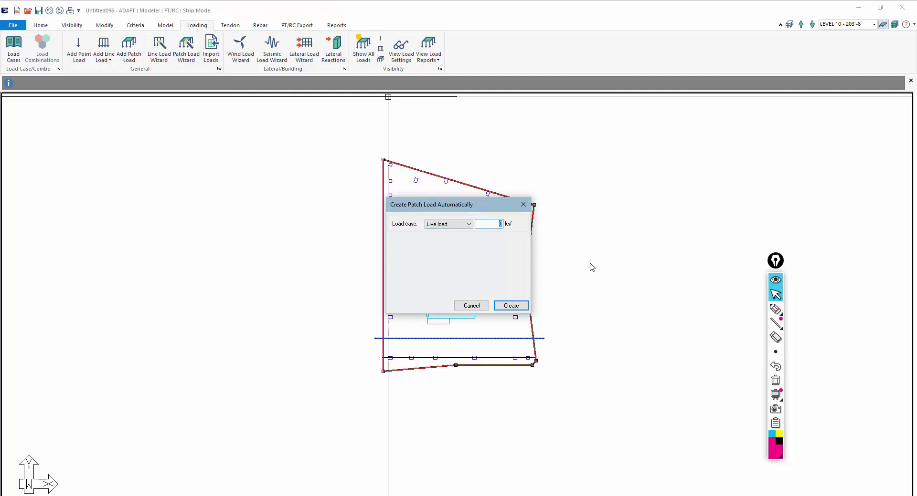
pyautogui.press('Return')
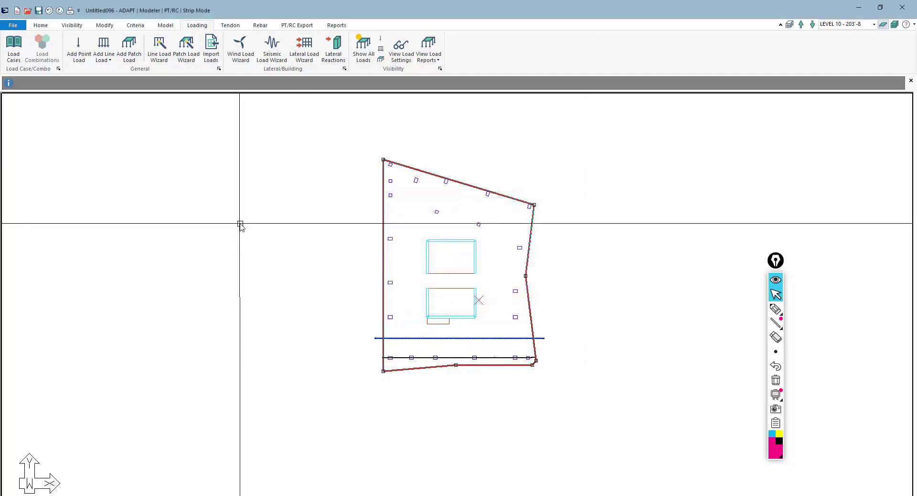
pyautogui.scroll(-1, 411, 262)
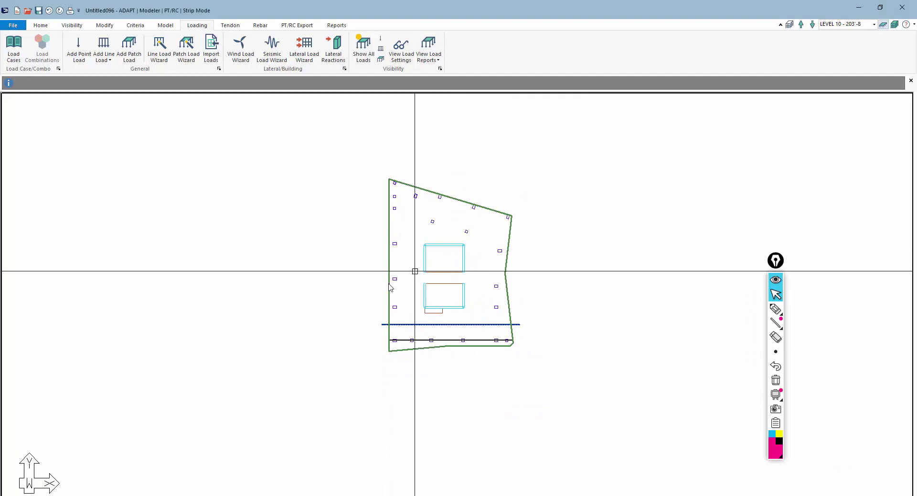
pyautogui.click(299, 27)
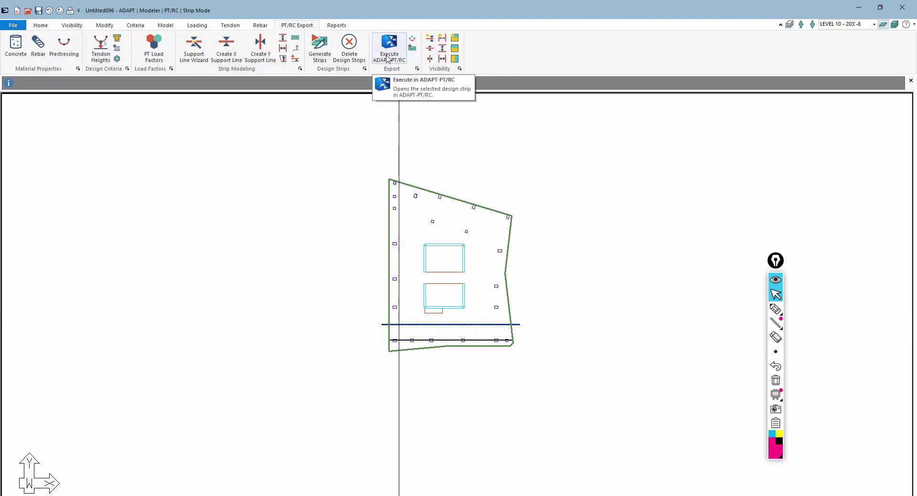
# Send the bottom support line's design strip to ADAPT-PT/RC with Execute ADAPT-PT/RC.
pyautogui.click(414, 340)
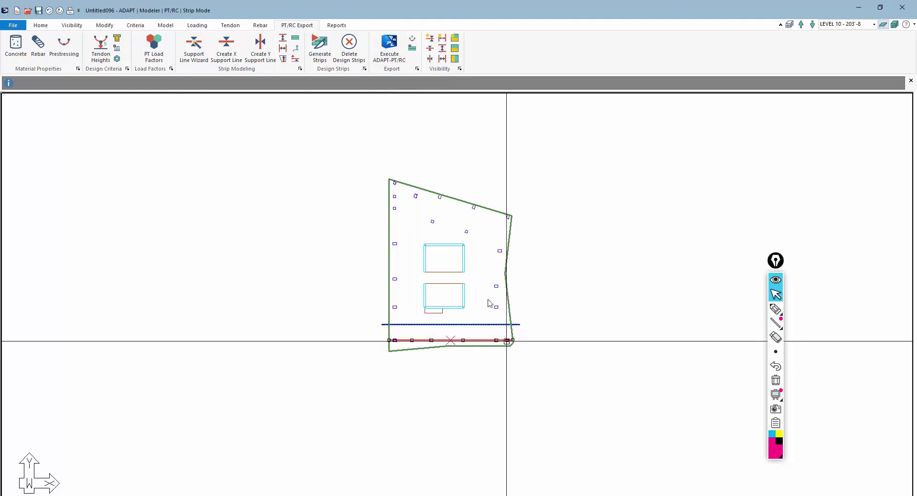
pyautogui.click(392, 54)
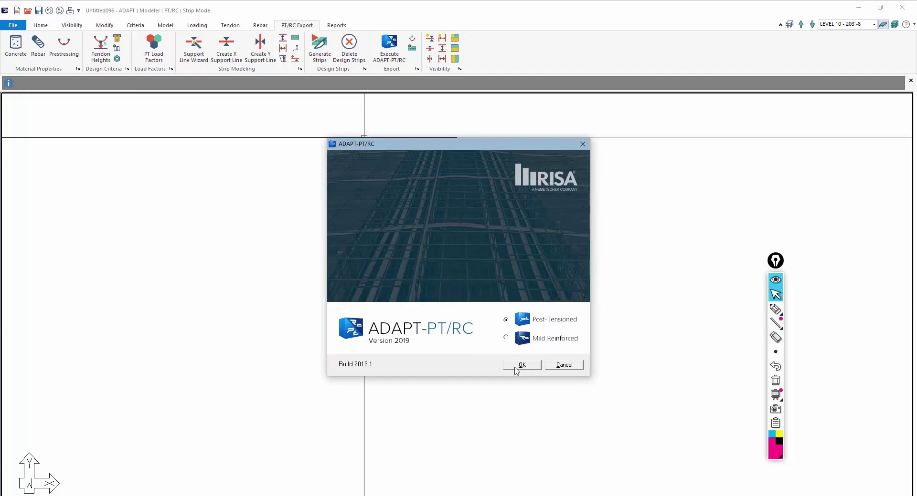
# Launch Support Line 1 as a Post-Tensioned analysis and open its input data for editing.
pyautogui.click(516, 369)
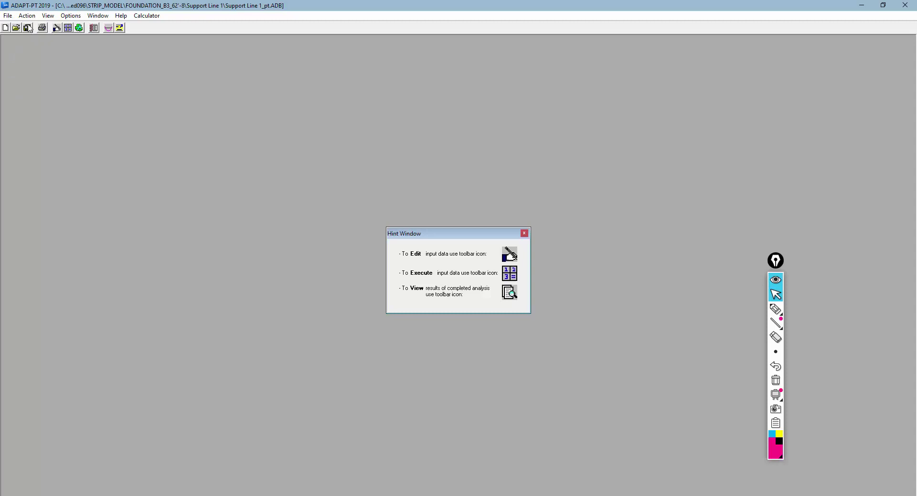
pyautogui.click(56, 28)
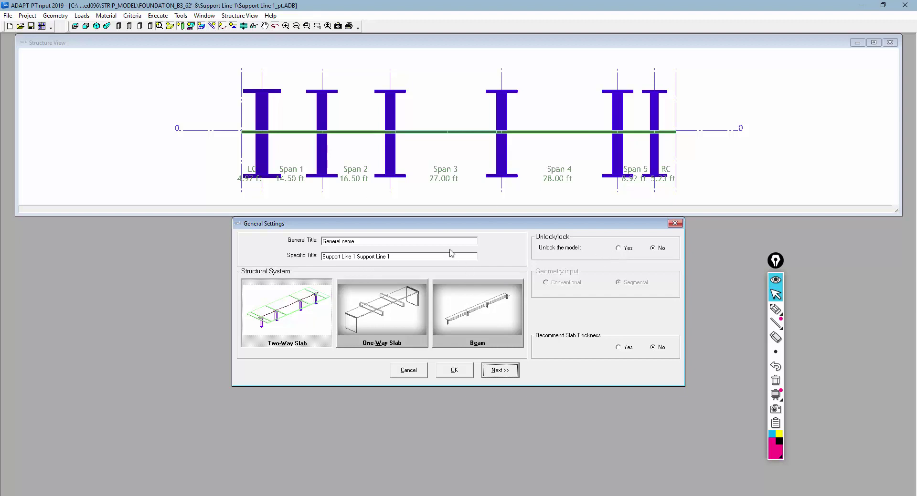
pyautogui.click(480, 146)
pyautogui.scroll(-2, 454, 143)
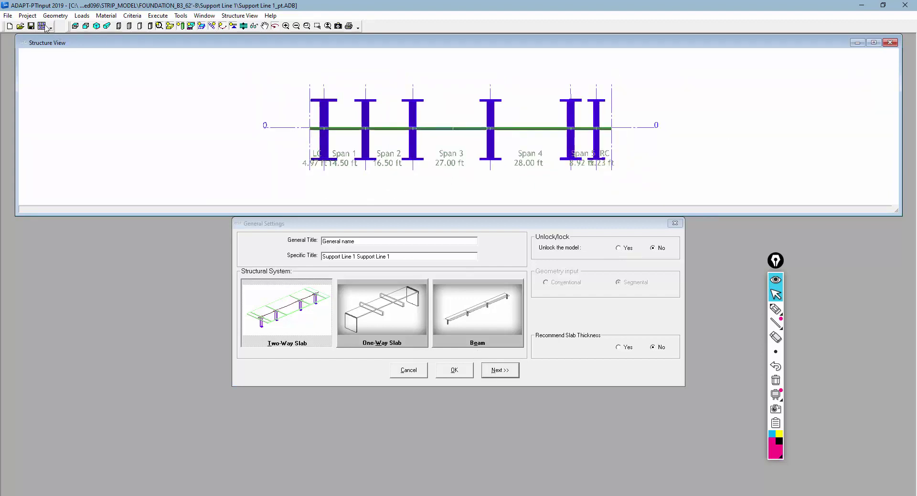
# Accept the strip's design code, span geometry, supports and loads input, then save and execute the analysis.
pyautogui.click(494, 372)
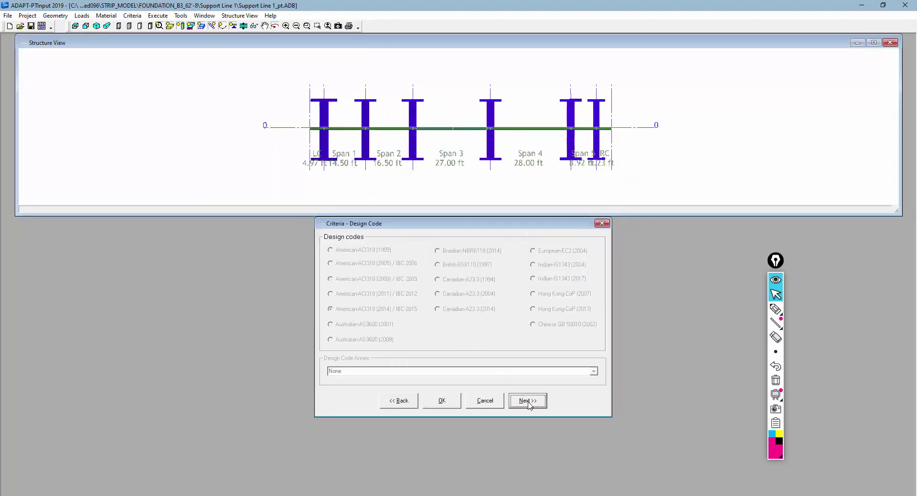
pyautogui.click(530, 406)
pyautogui.click(532, 470)
pyautogui.click(531, 365)
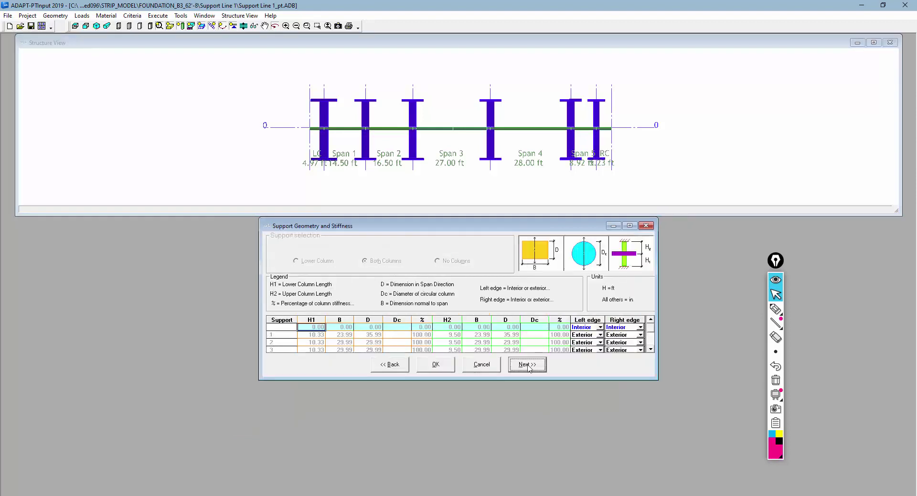
pyautogui.click(528, 366)
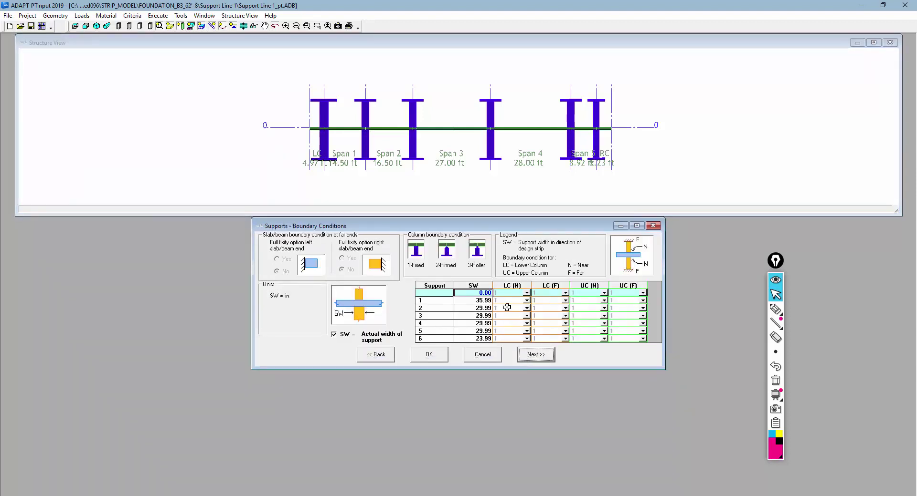
pyautogui.click(536, 355)
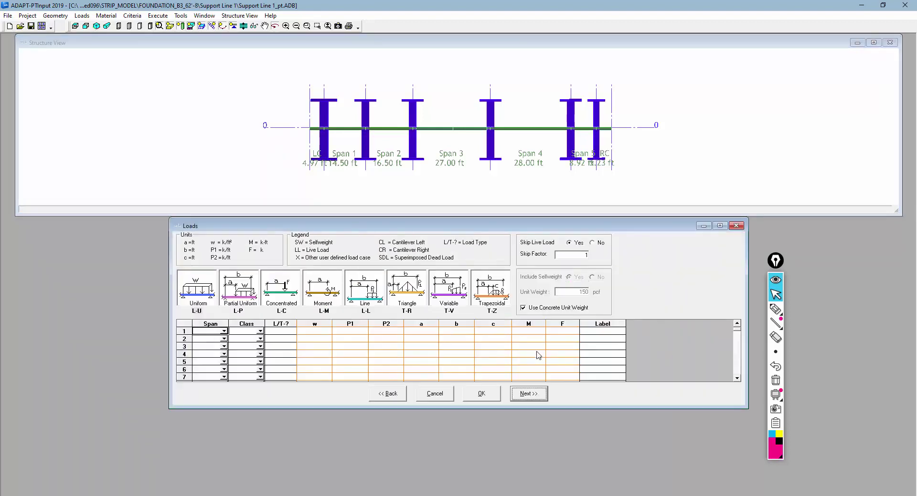
pyautogui.click(482, 396)
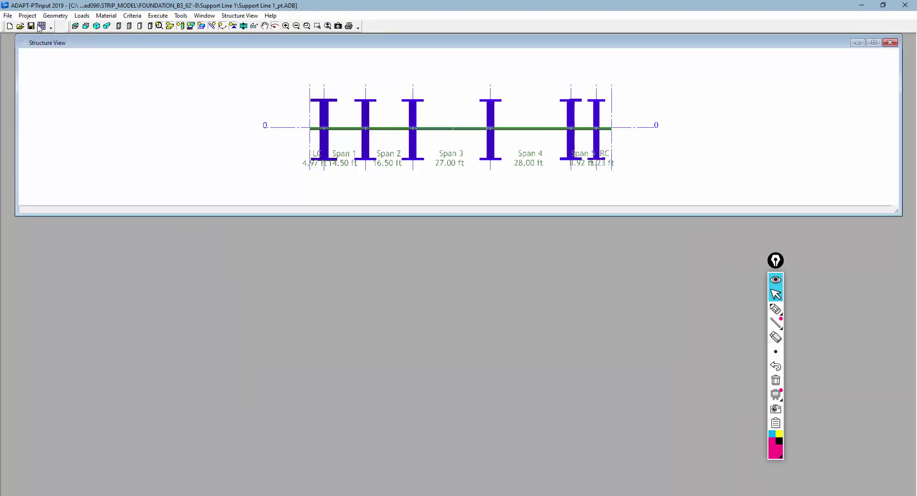
pyautogui.click(41, 26)
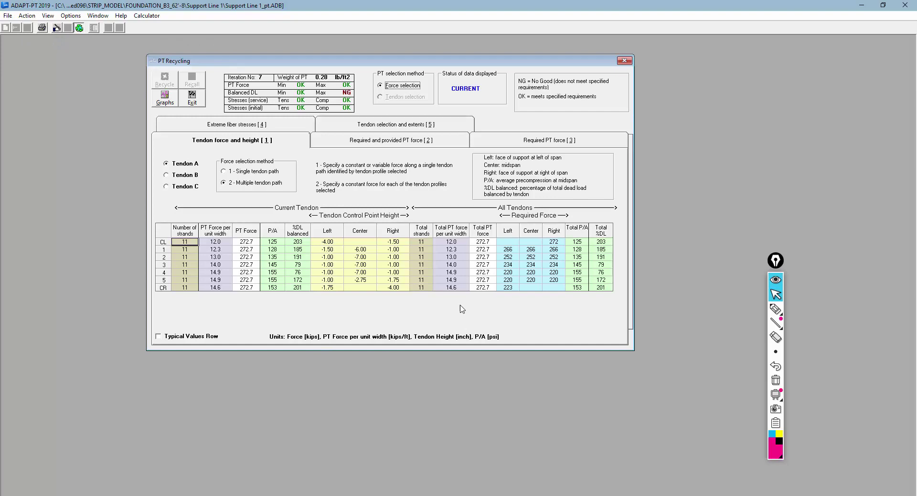
# Review Support Line 1's tendon height diagrams and tendon force and height table in PT Recycling.
pyautogui.click(165, 100)
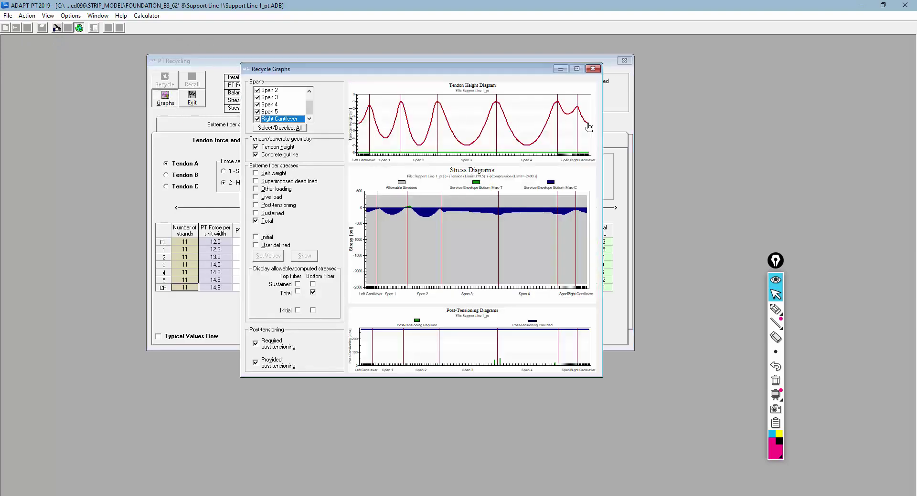
pyautogui.moveTo(446, 73); pyautogui.dragTo(701, 115)
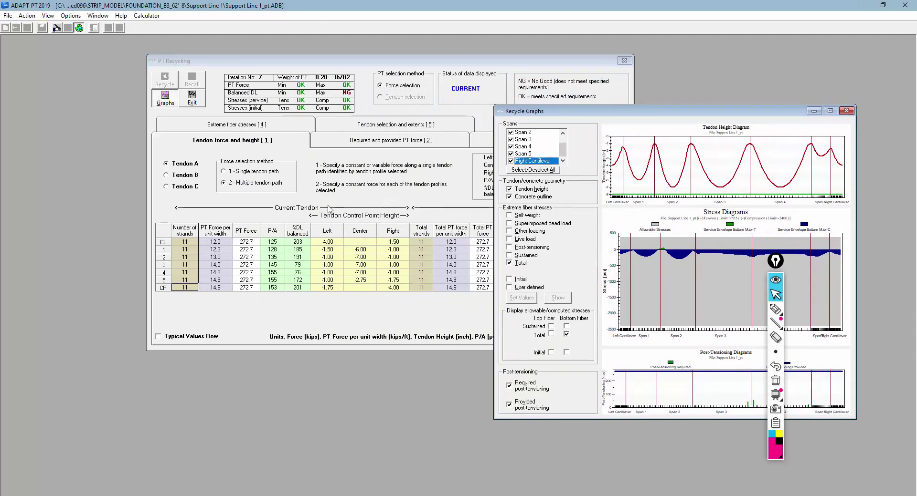
pyautogui.moveTo(775, 260)
pyautogui.mouseDown()
pyautogui.moveTo(893, 391)
pyautogui.moveTo(898, 431)
pyautogui.mouseUp()
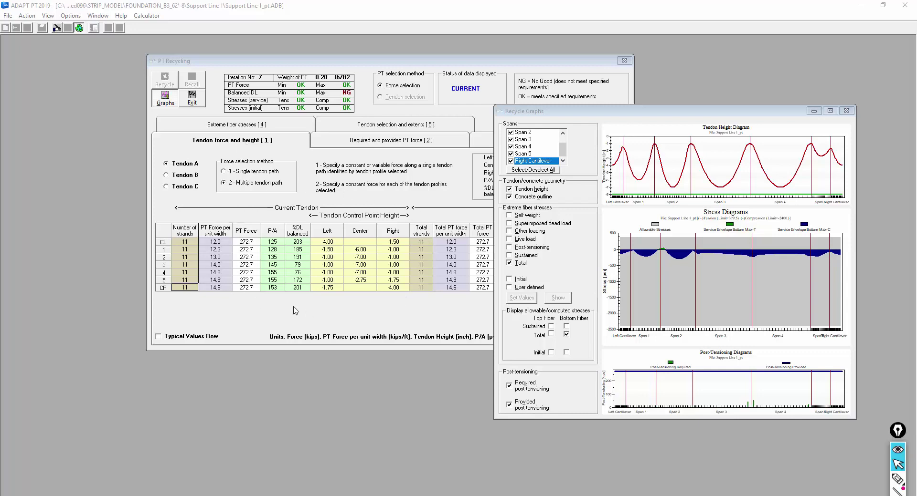
pyautogui.click(245, 243)
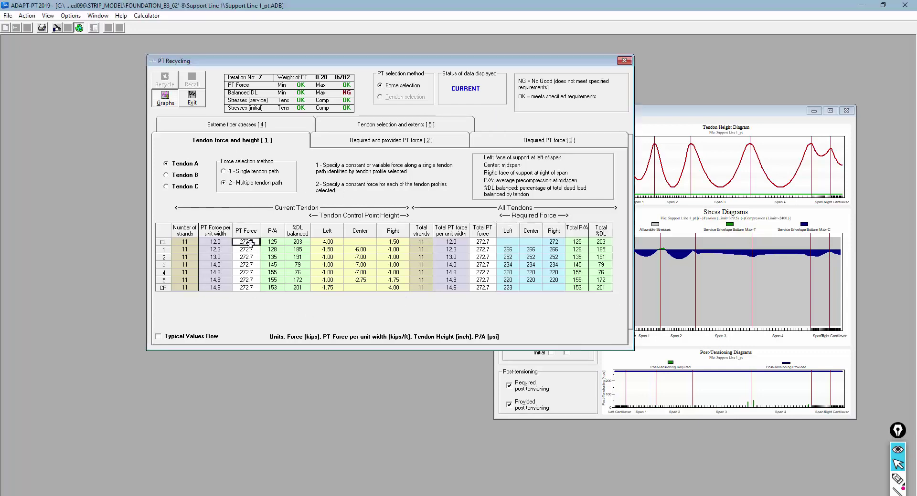
pyautogui.click(323, 244)
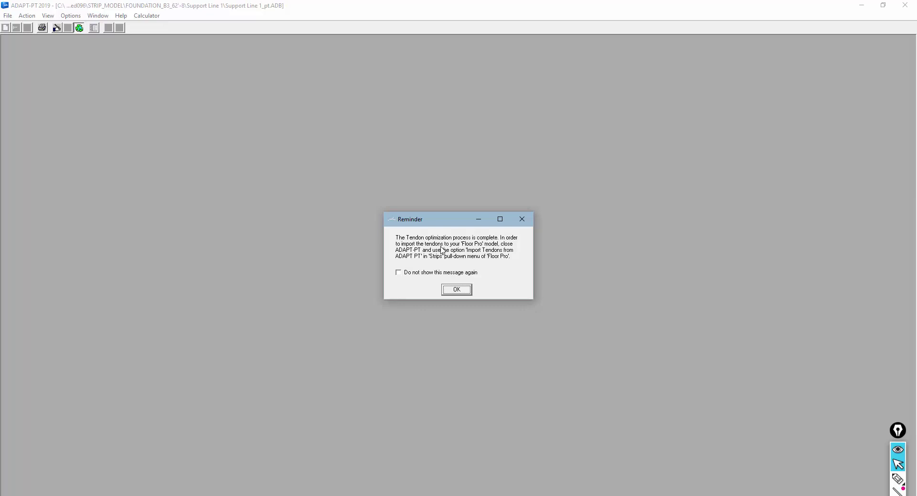
# Acknowledge the tendon optimization Reminder so the analysis run completes.
pyautogui.click(463, 290)
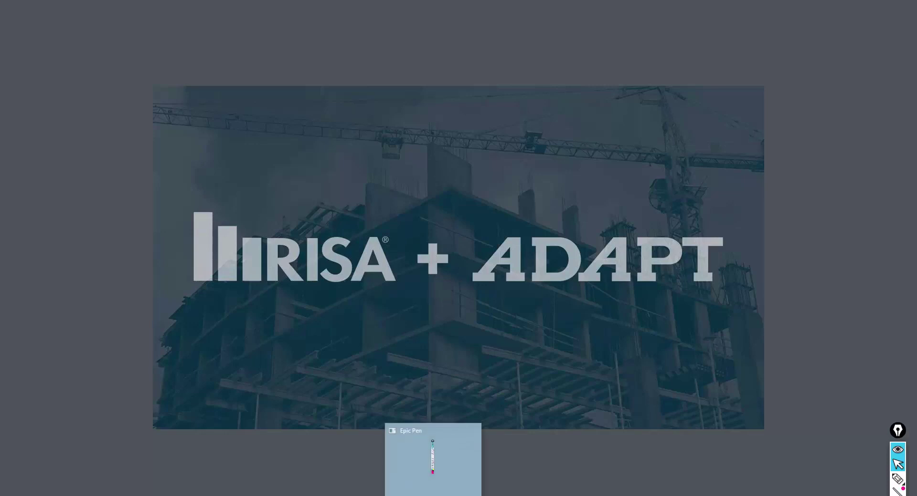
pyautogui.moveTo(480, 495)
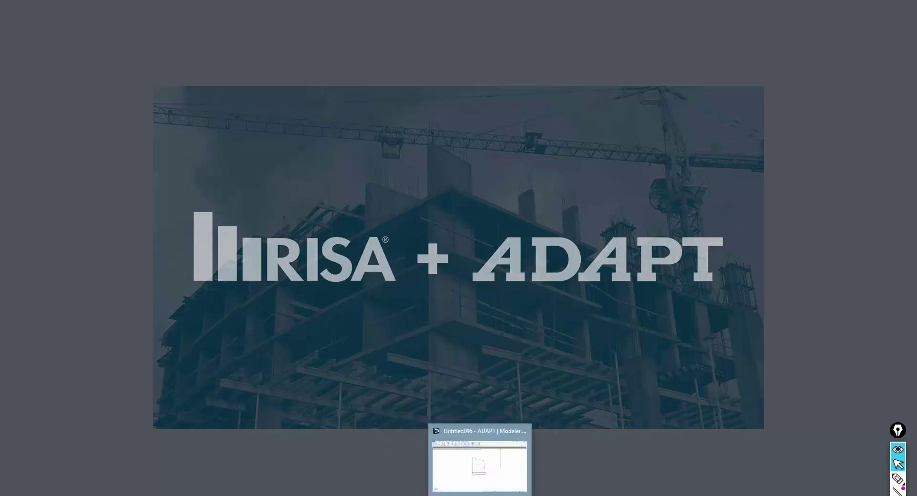
# Import the optimized ADAPT-PT tendons for the lower support line into the Level 10 model.
pyautogui.click(479, 463)
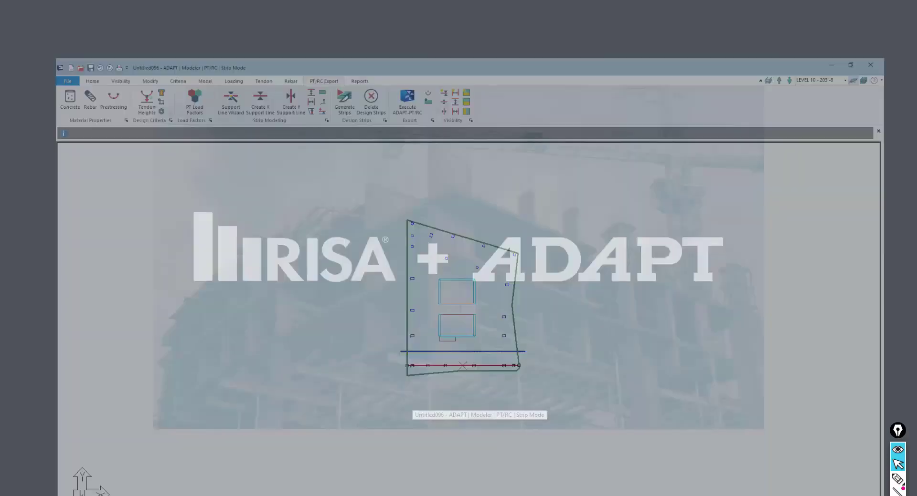
pyautogui.scroll(3, 466, 403)
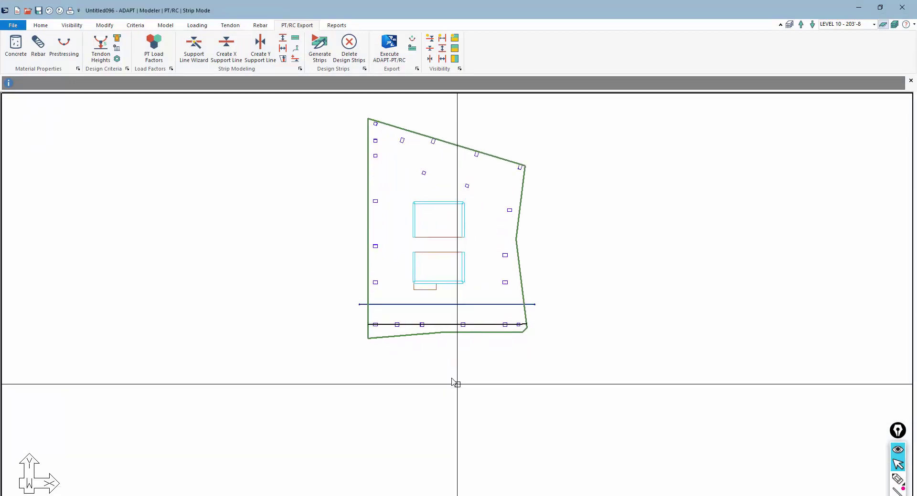
pyautogui.scroll(-1, 439, 352)
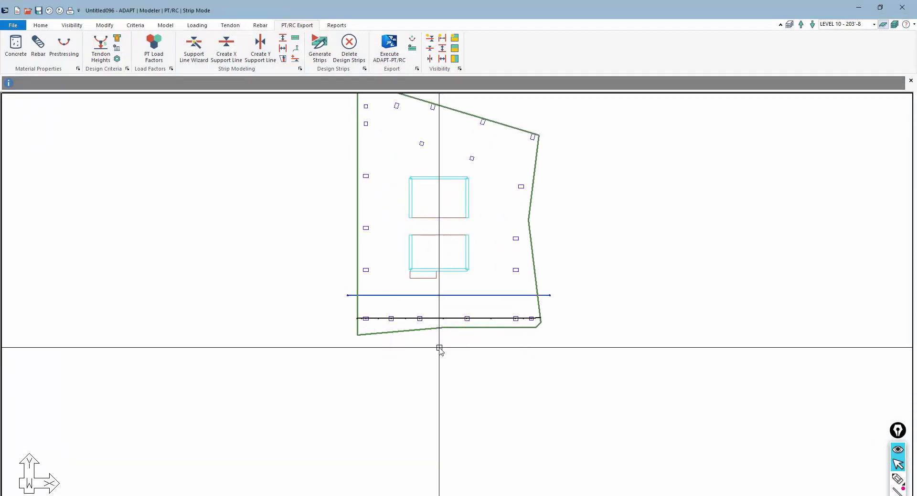
pyautogui.click(450, 319)
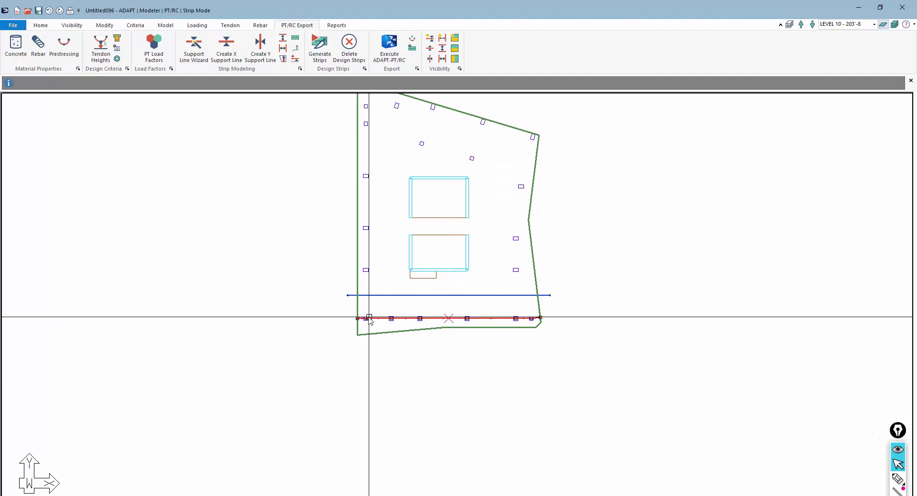
pyautogui.click(412, 40)
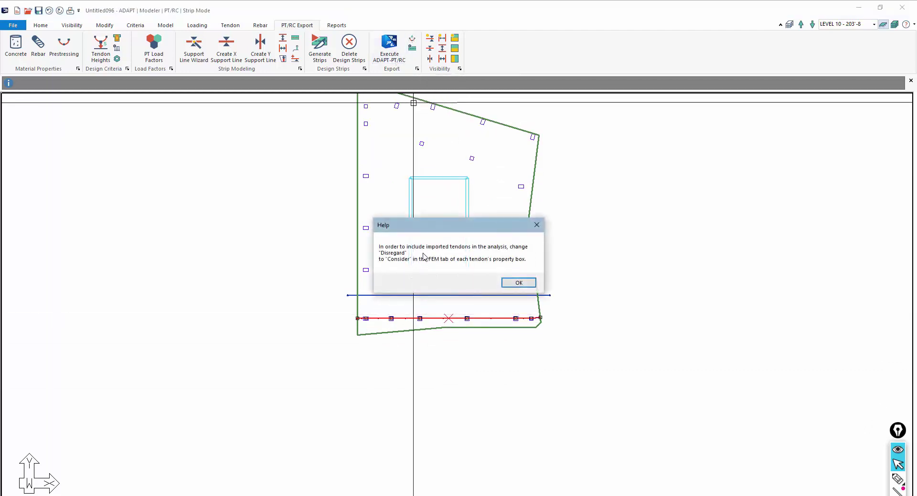
pyautogui.click(518, 282)
pyautogui.scroll(4, 399, 333)
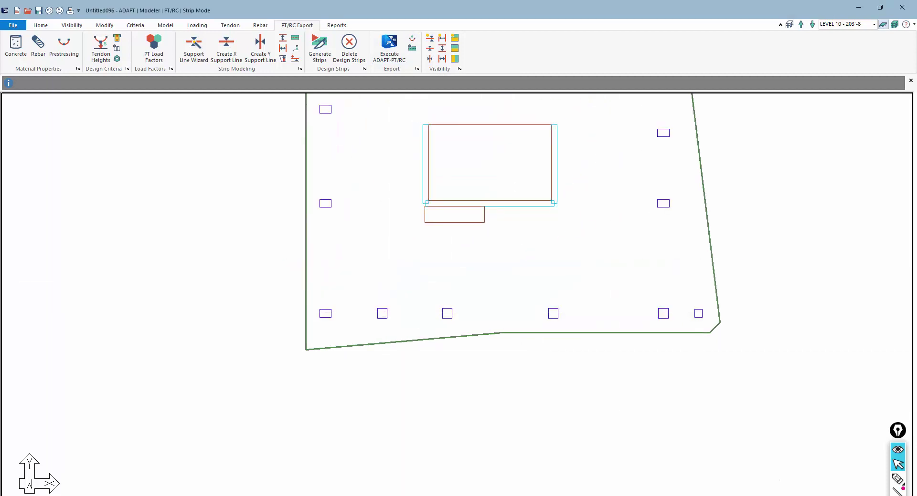
# Show the imported tendon in plan, select it, and view it in isometric 3-D.
pyautogui.click(230, 26)
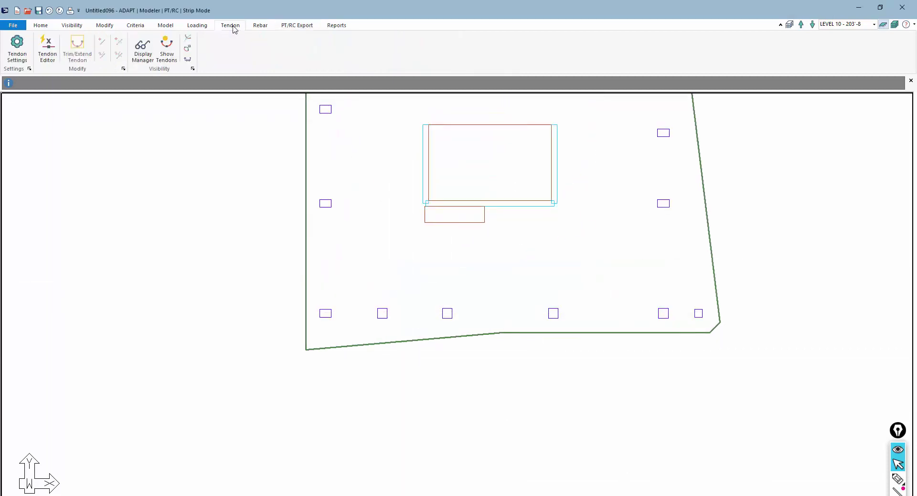
pyautogui.click(168, 50)
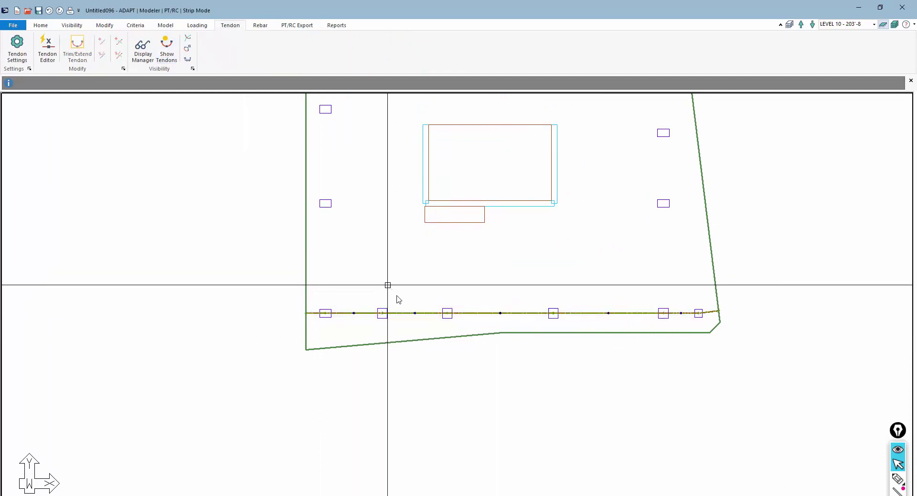
pyautogui.click(406, 314)
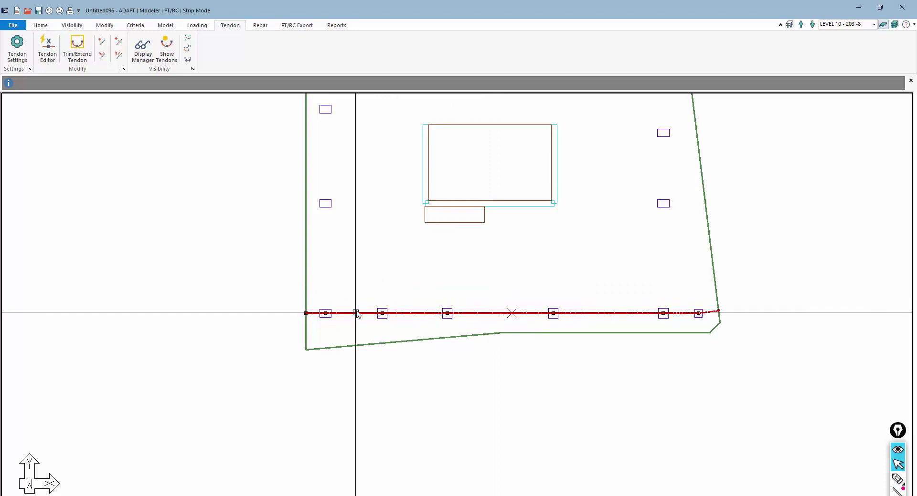
pyautogui.click(611, 495)
pyautogui.scroll(5, 540, 345)
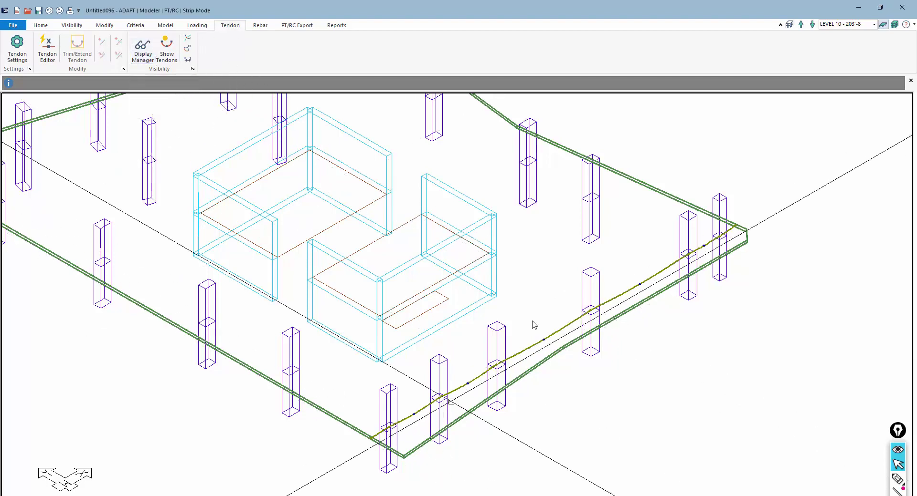
# Turn on Number of strands and Effective force tendon labels in the Display Manager.
pyautogui.click(143, 53)
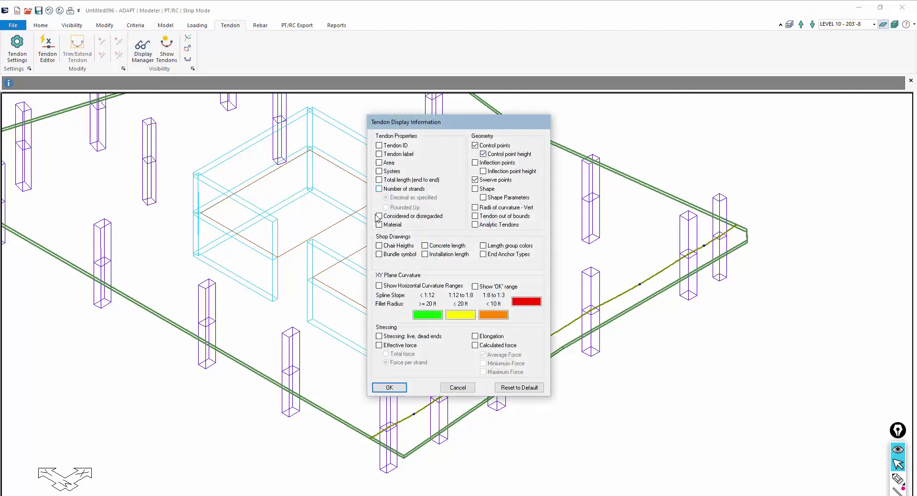
pyautogui.click(379, 189)
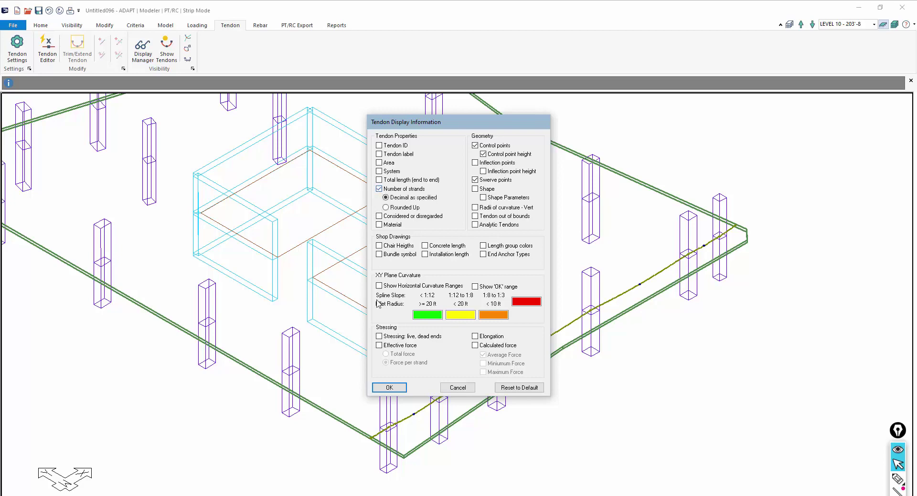
pyautogui.click(379, 346)
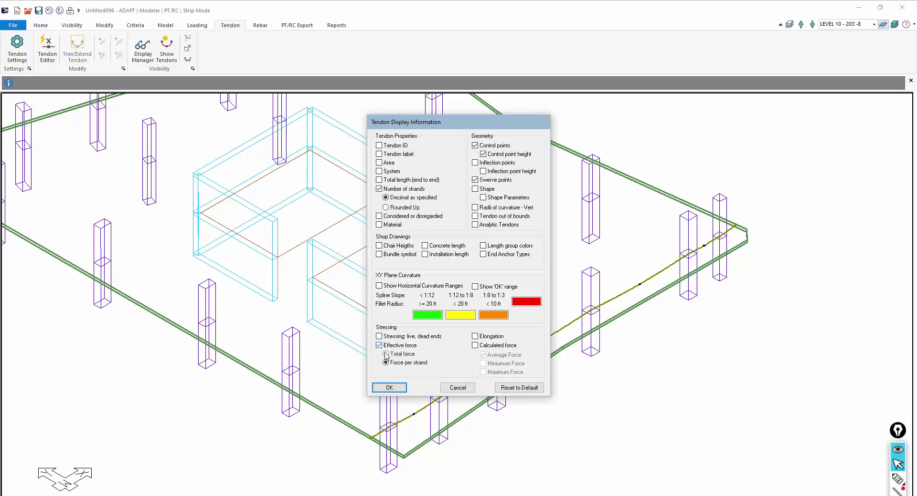
pyautogui.click(389, 387)
# Zoom and orbit the 3-D model to inspect the tendon labels along the bottom column row.
pyautogui.scroll(10, 380, 407)
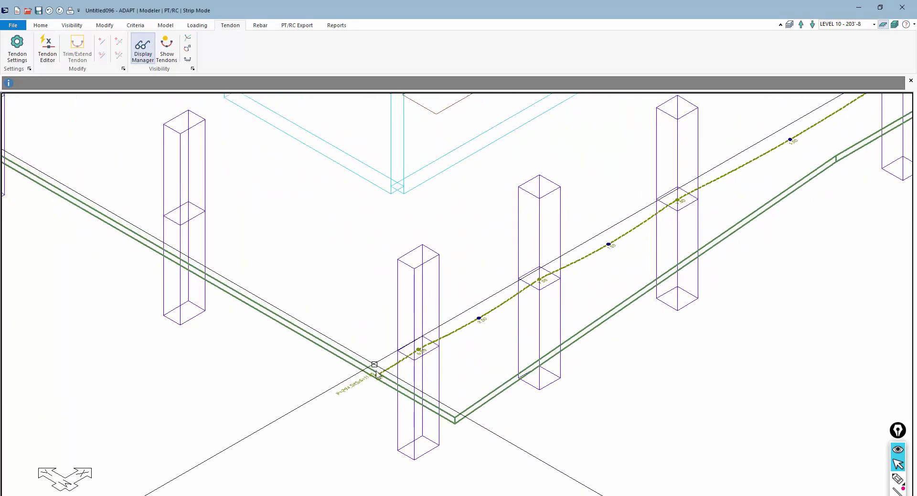
pyautogui.scroll(3, 332, 410)
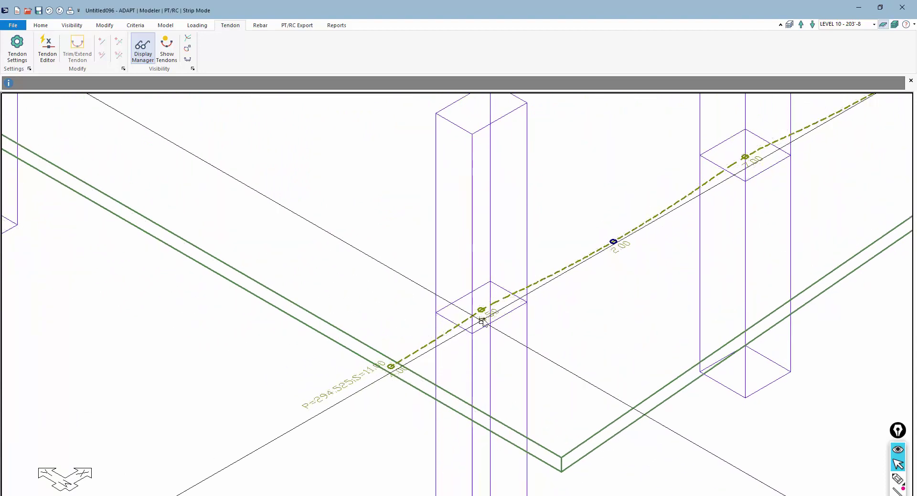
pyautogui.moveTo(570, 321); pyautogui.dragTo(413, 416, button='middle')
pyautogui.scroll(-2, 414, 416)
pyautogui.moveTo(783, 292); pyautogui.dragTo(605, 279, button='middle')
pyautogui.scroll(-5, 605, 279)
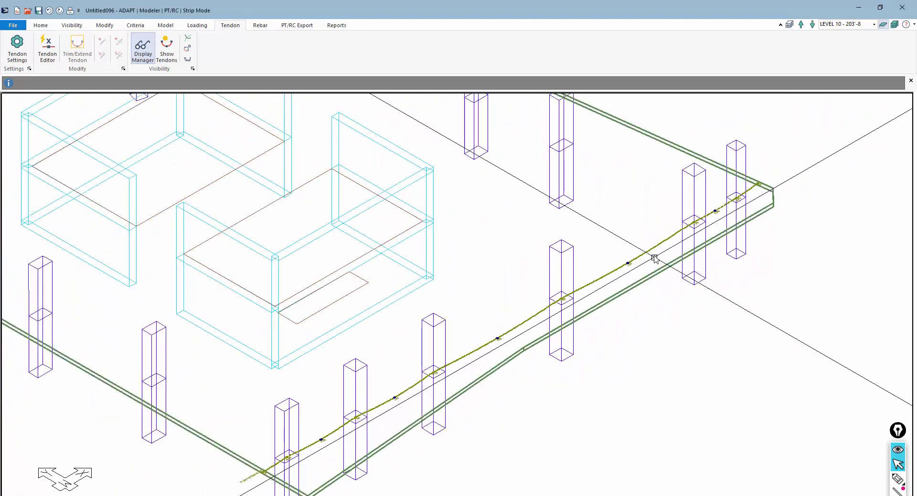
pyautogui.scroll(-2, 621, 310)
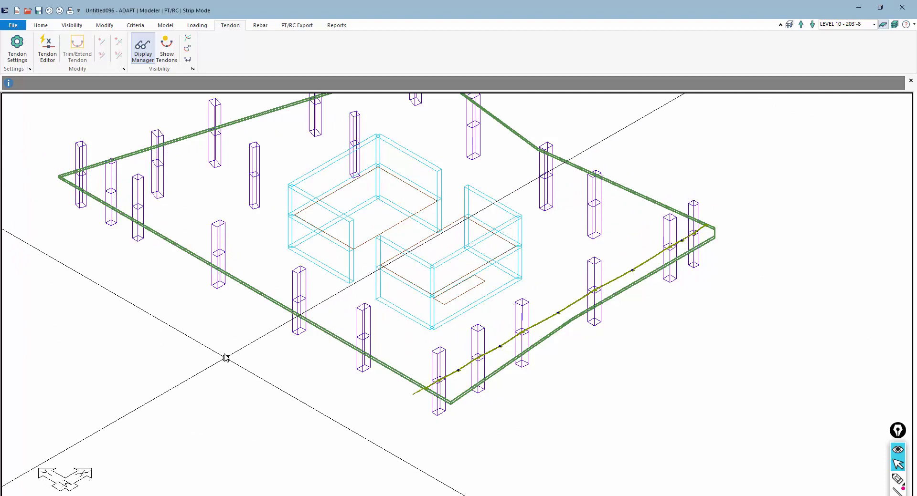
pyautogui.moveTo(224, 360); pyautogui.dragTo(308, 391, button='middle')
# Confirm Export Tendon Segments in INP is enabled in Tendon Settings, then bring up File > Export.
pyautogui.scroll(-1, 258, 360)
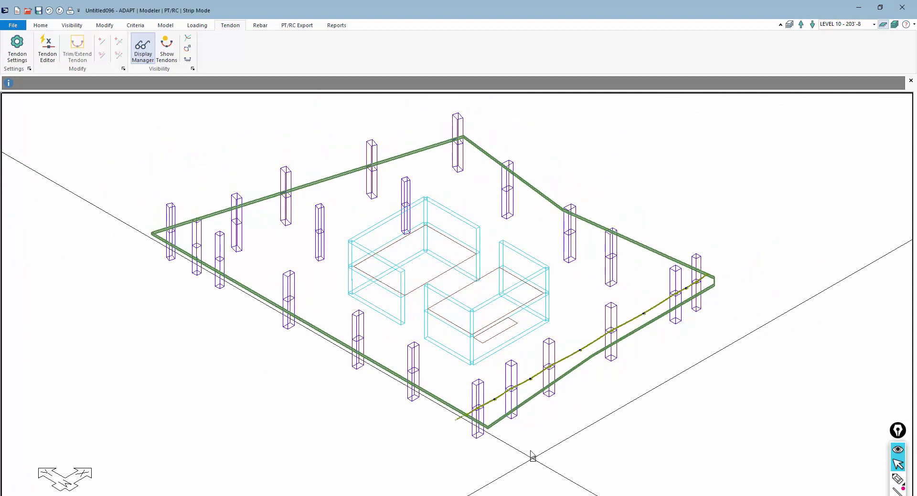
pyautogui.scroll(2, 471, 433)
pyautogui.scroll(1, 471, 433)
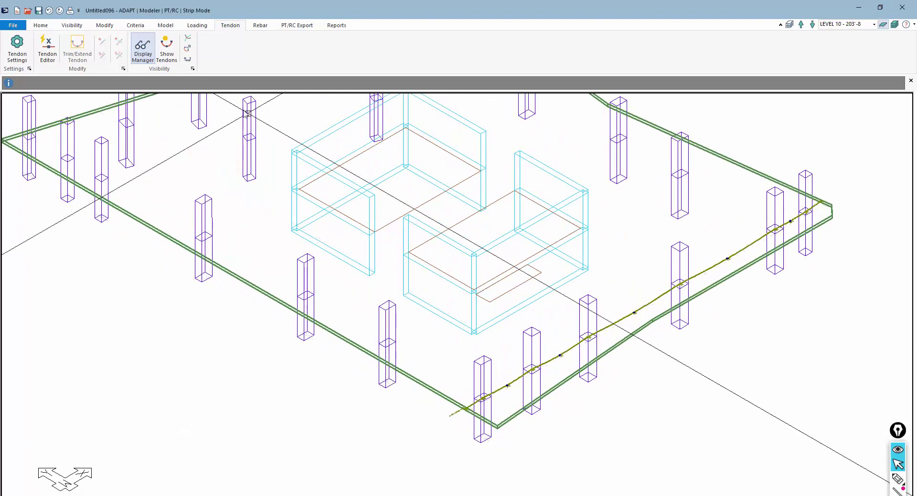
pyautogui.click(17, 47)
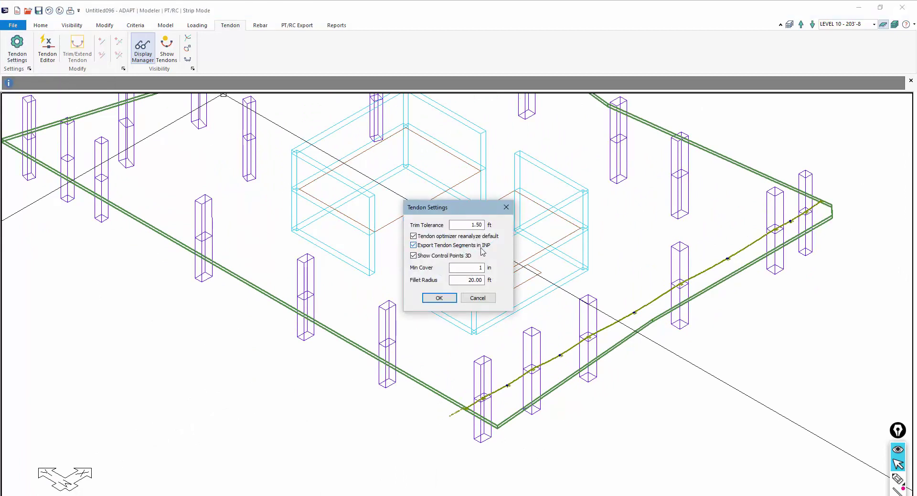
pyautogui.click(439, 298)
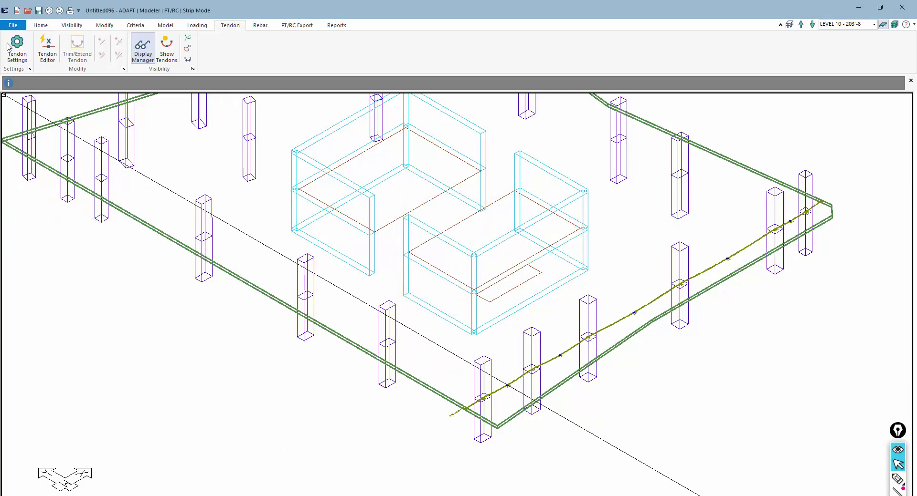
pyautogui.click(13, 25)
pyautogui.click(17, 179)
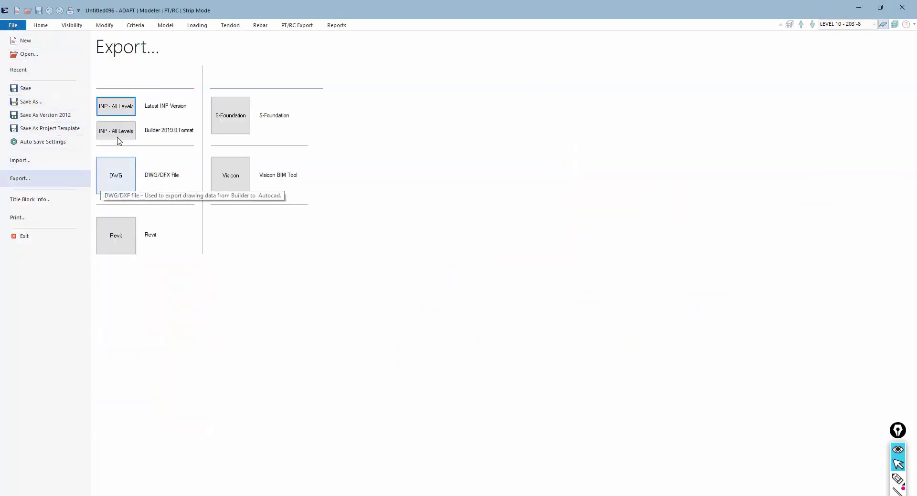
# Export all levels in the latest INP version as toRevit_Tendon.
pyautogui.click(116, 108)
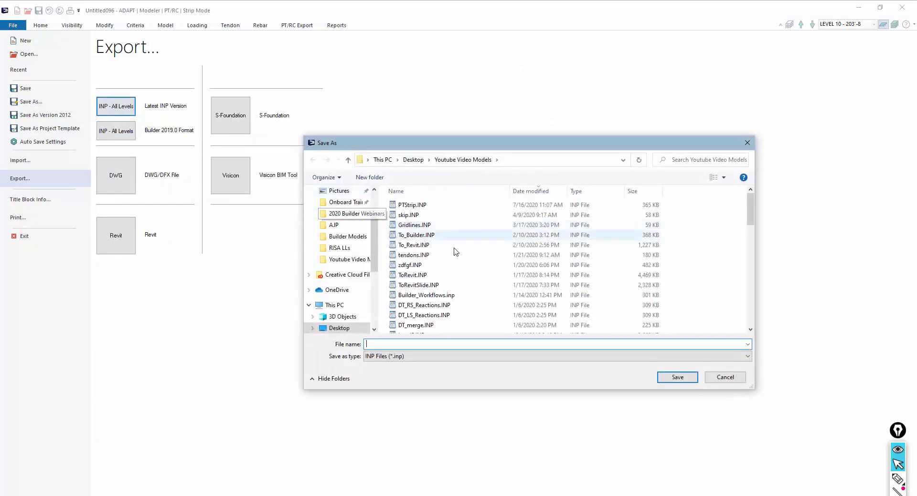
pyautogui.write('toRevit_')
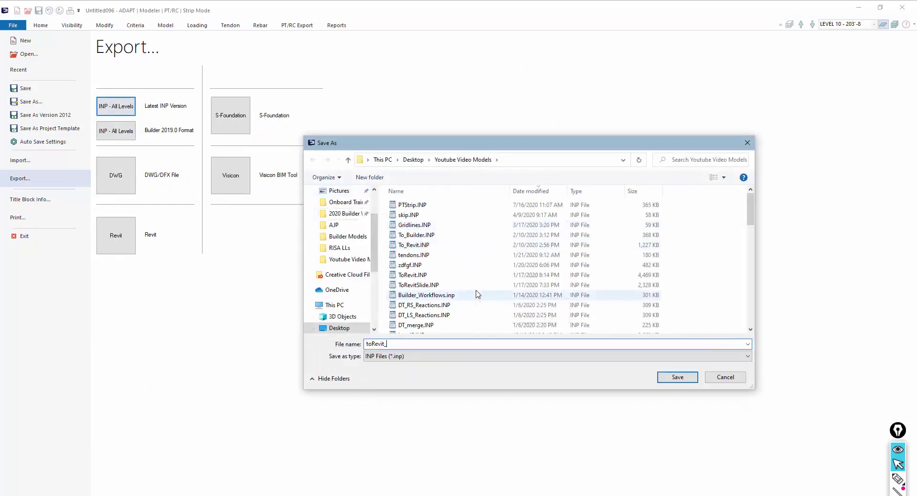
pyautogui.write('Tendon')
pyautogui.press('Return')
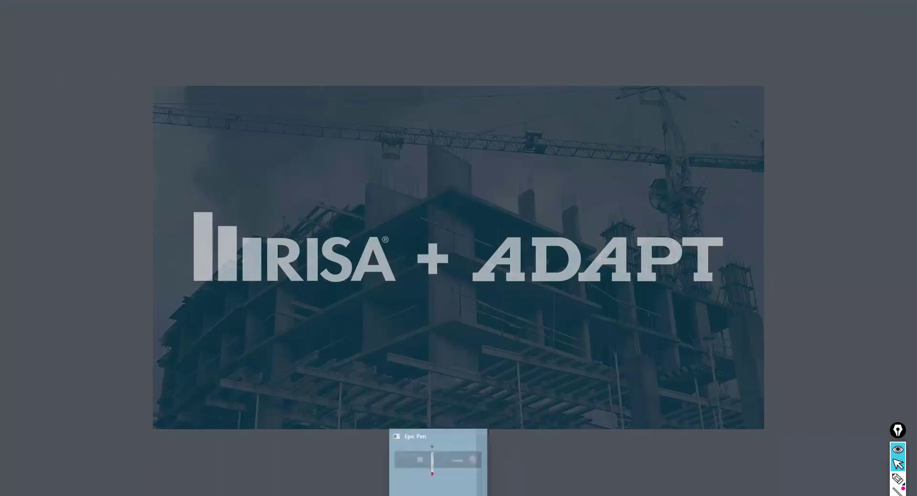
# Return to Revit's TribTakedown_FEM_2020 tower model and bring up the Analyze tools.
pyautogui.click(415, 458)
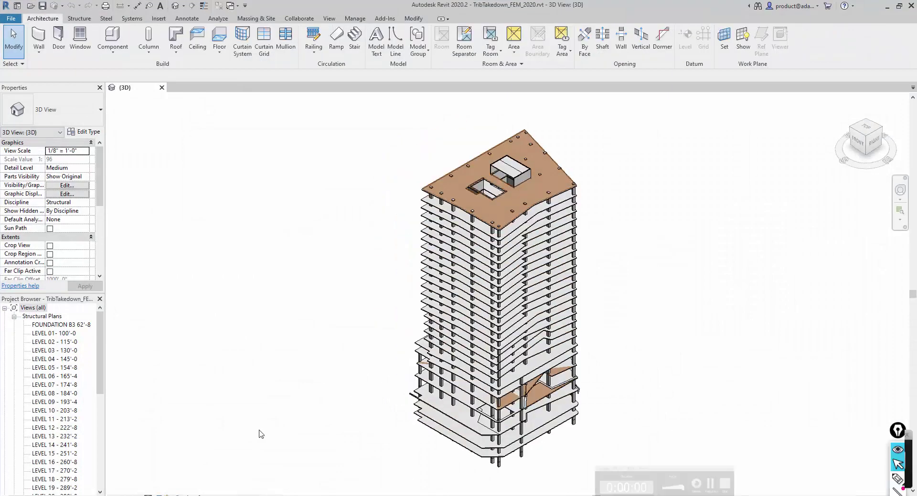
pyautogui.click(219, 19)
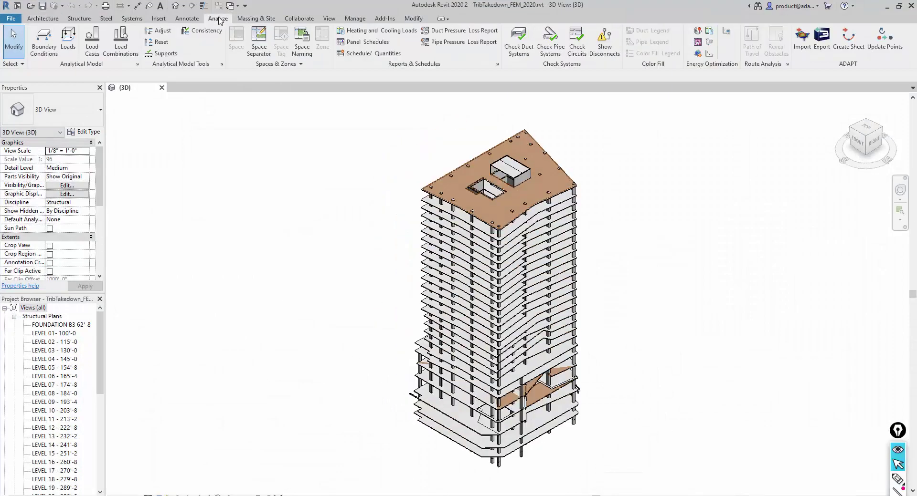
# Load toRevit_Tendons.INP with default b/h column names, untick Slab Reinforcement, then cancel the import.
pyautogui.click(804, 48)
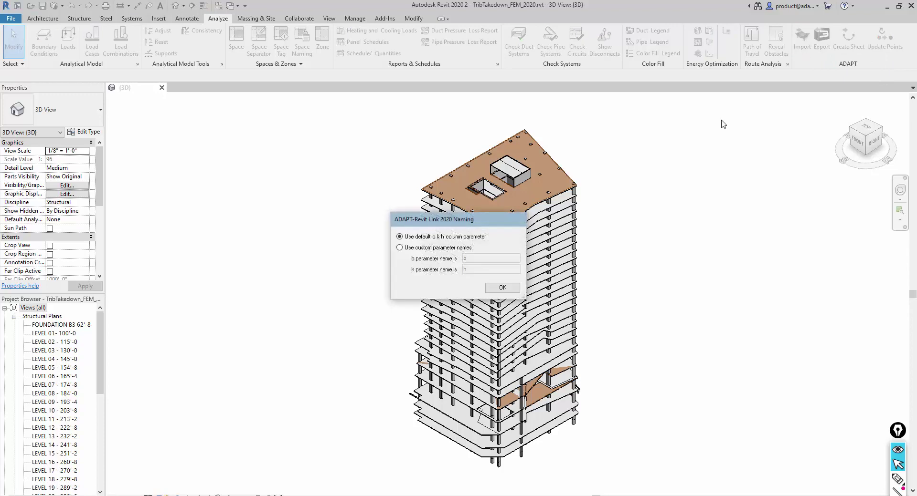
pyautogui.click(505, 286)
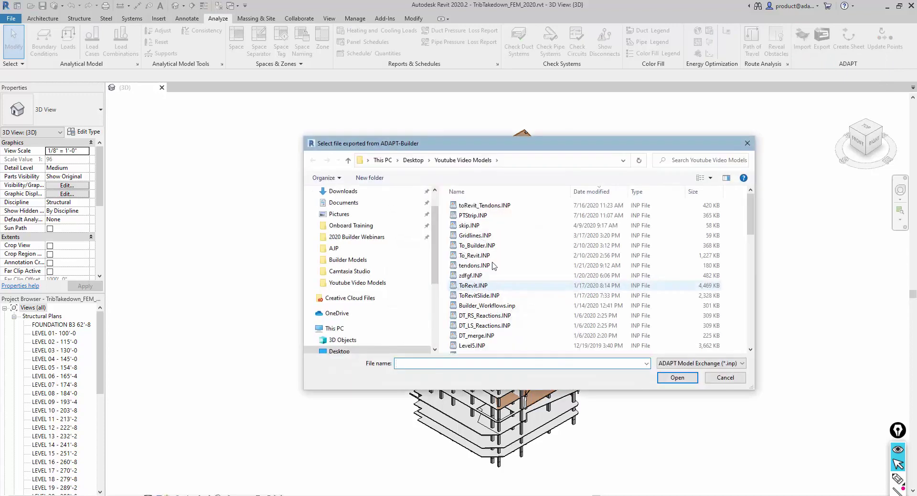
pyautogui.doubleClick(490, 206)
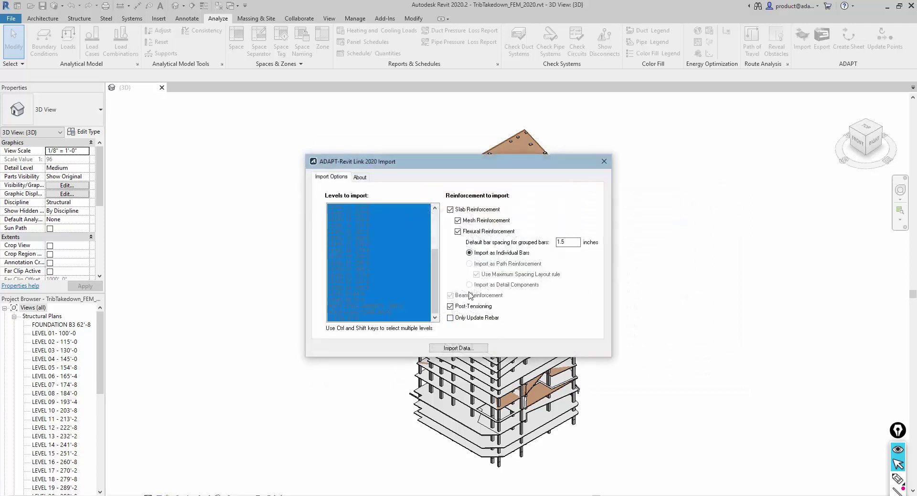
pyautogui.moveTo(364, 165); pyautogui.dragTo(374, 152)
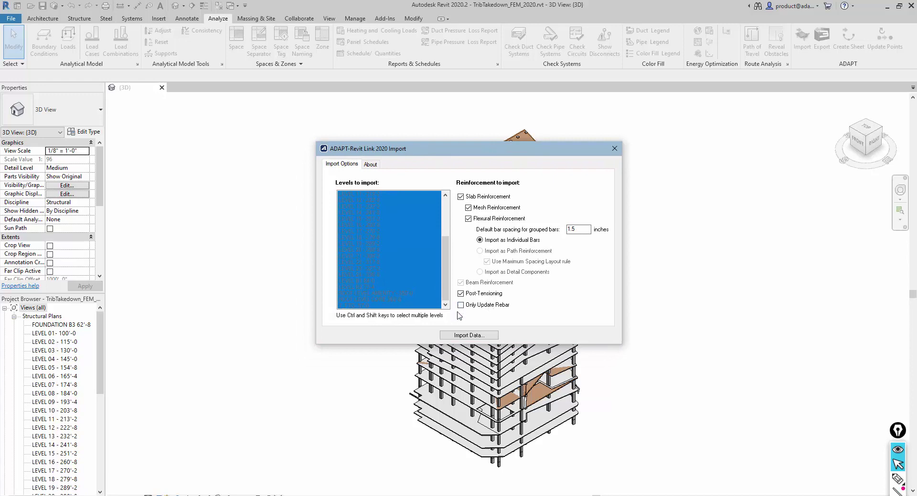
pyautogui.click(461, 197)
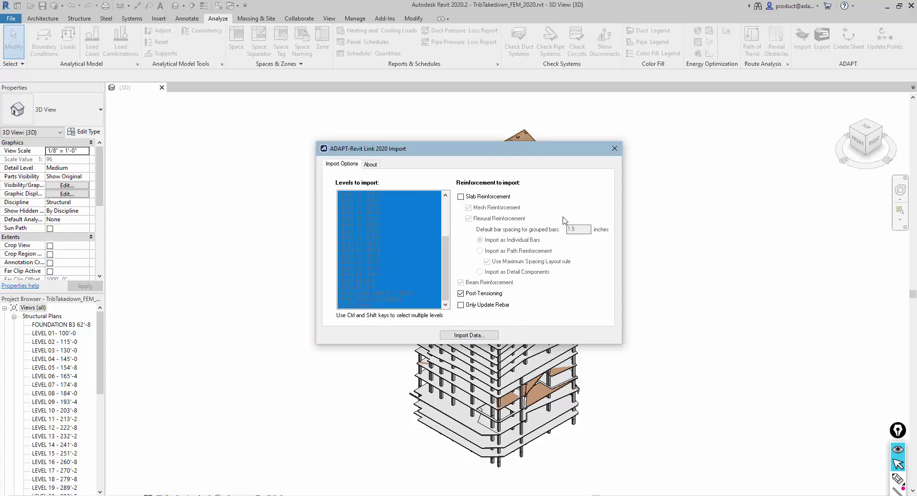
pyautogui.click(619, 152)
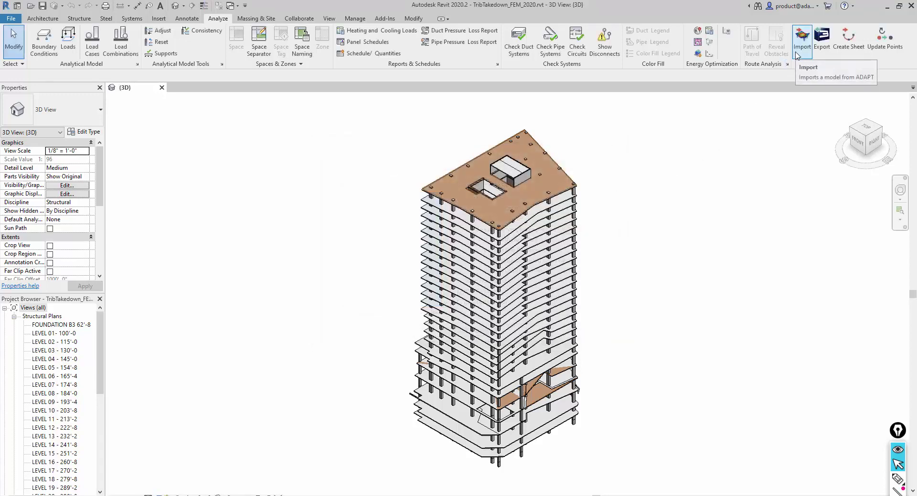
# Open the LEVEL 10 - 203'-8 structural plan and centre the floor outline in view.
pyautogui.doubleClick(49, 412)
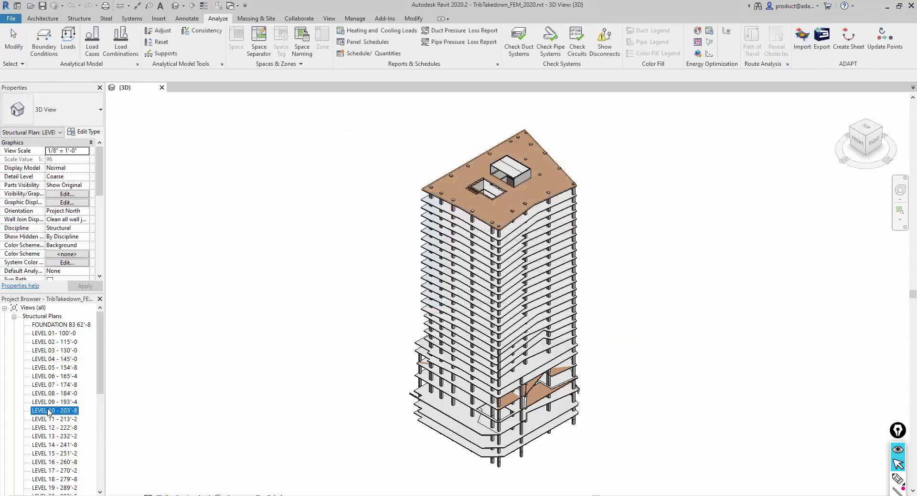
pyautogui.moveTo(444, 378); pyautogui.dragTo(613, 283, button='middle')
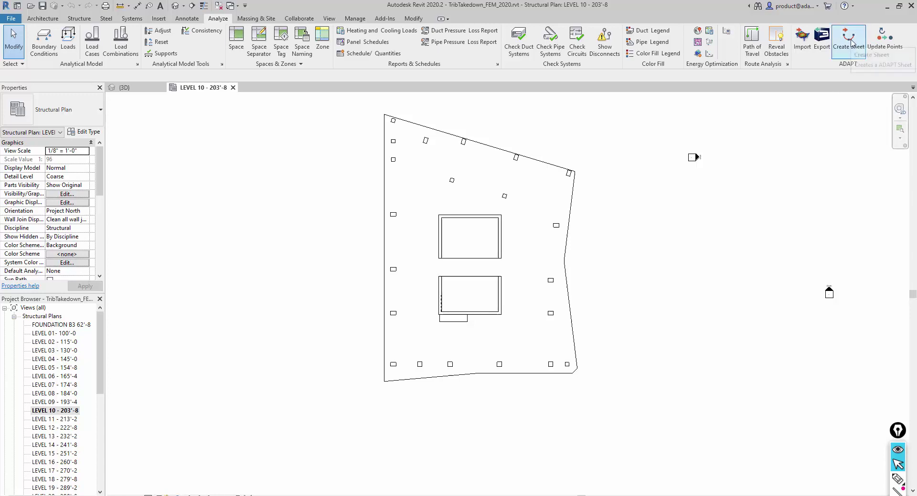
# Start an ADAPT tendon sheet from toRevit_Tendons.INP targeting the LEVEL 10 Revit level.
pyautogui.click(851, 42)
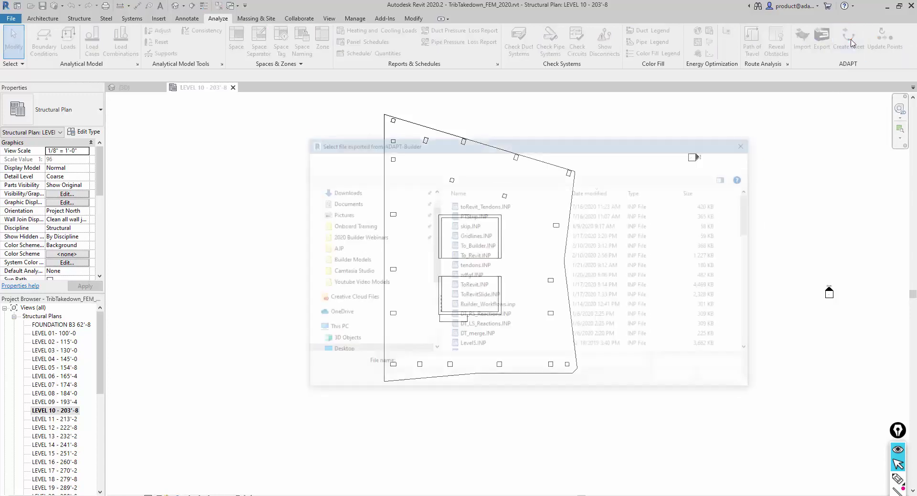
pyautogui.doubleClick(478, 206)
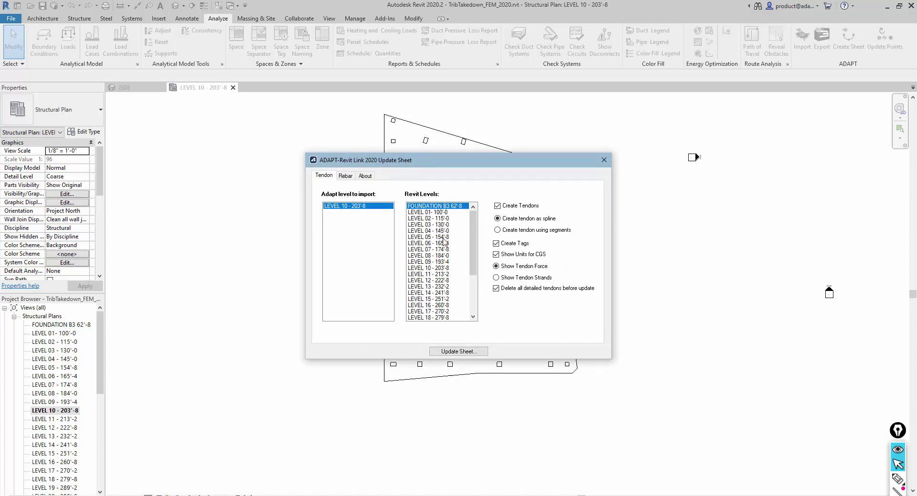
pyautogui.click(427, 269)
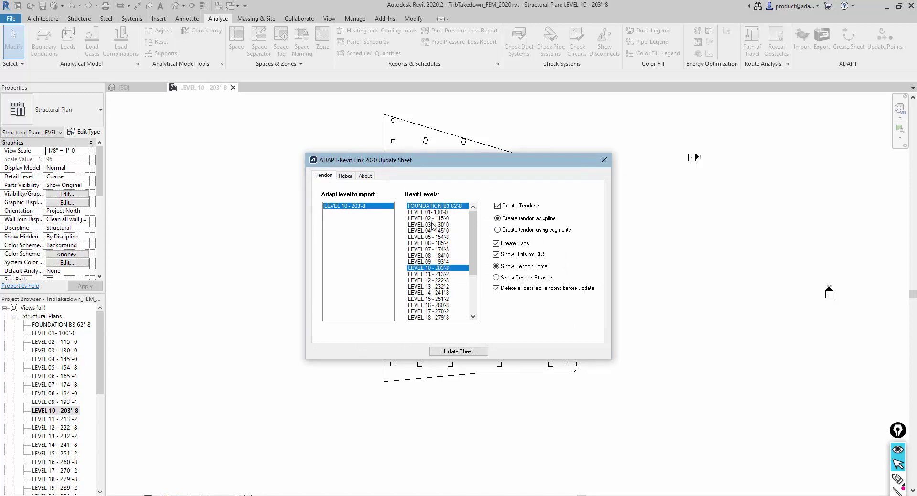
pyautogui.click(429, 244)
pyautogui.click(428, 263)
pyautogui.click(428, 207)
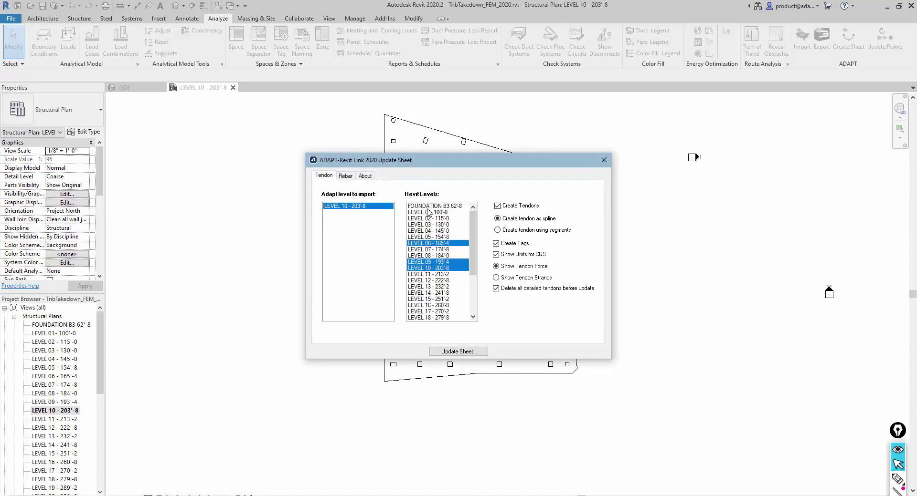
pyautogui.click(426, 244)
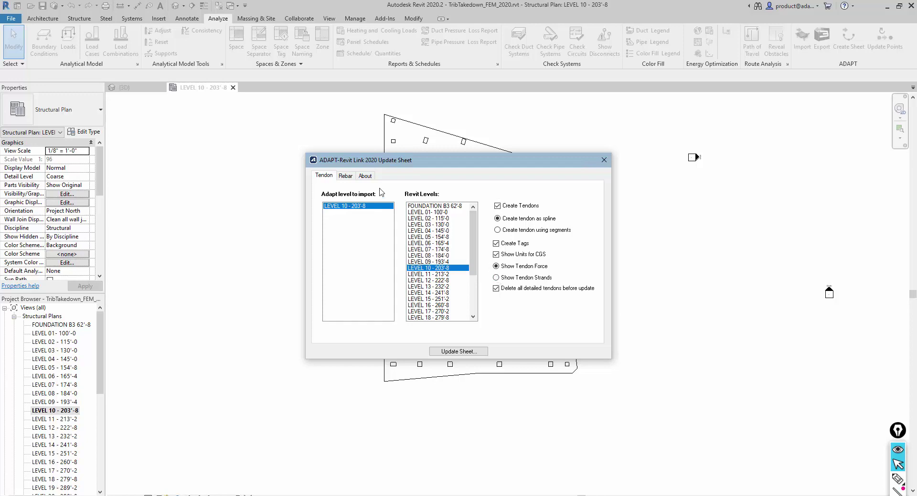
# Turn off Create Rebar and Create Rebar Tags, then run Update Sheet for LEVEL 10.
pyautogui.click(345, 176)
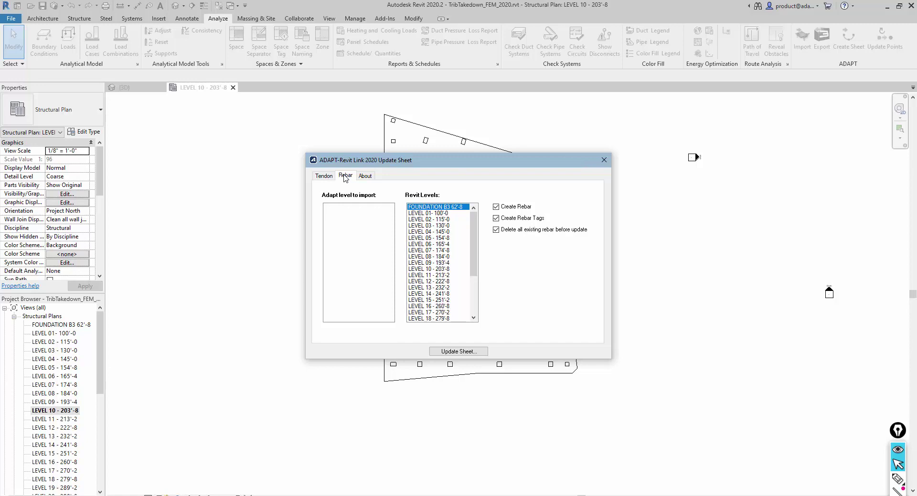
pyautogui.click(495, 208)
pyautogui.click(496, 218)
pyautogui.click(323, 176)
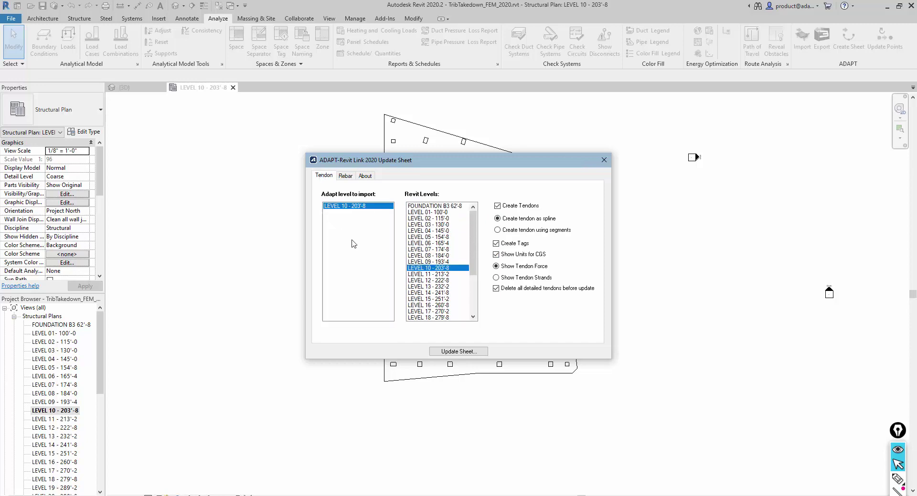
pyautogui.click(443, 355)
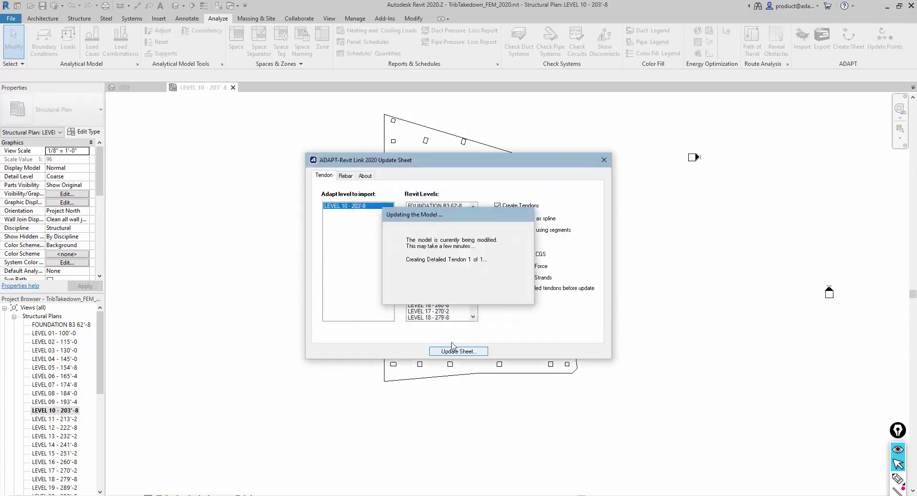
# Zoom in on the new tendon and select a support box at a high point.
pyautogui.scroll(4, 437, 385)
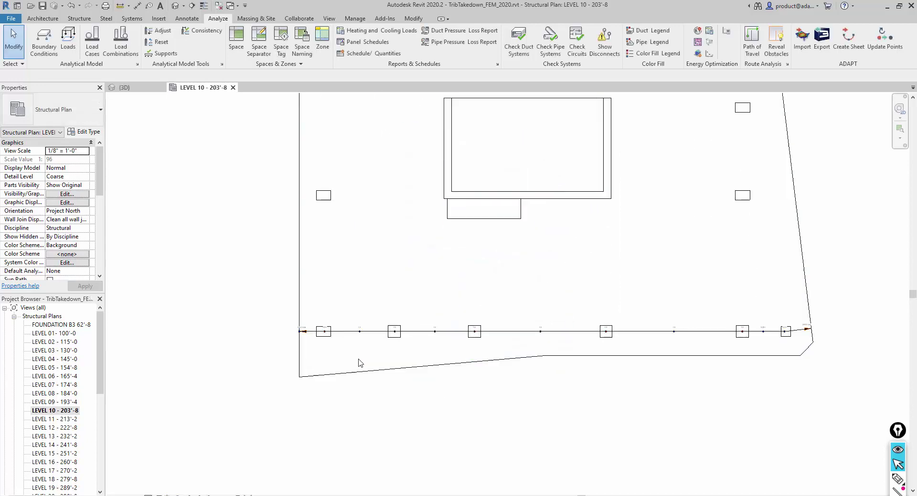
pyautogui.scroll(3, 359, 363)
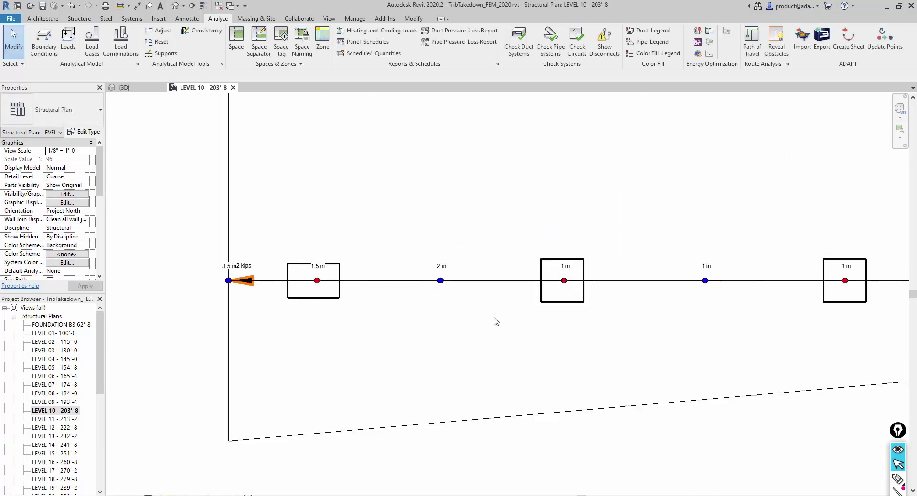
pyautogui.scroll(-1, 494, 321)
pyautogui.scroll(2, 262, 308)
pyautogui.scroll(-1, 262, 308)
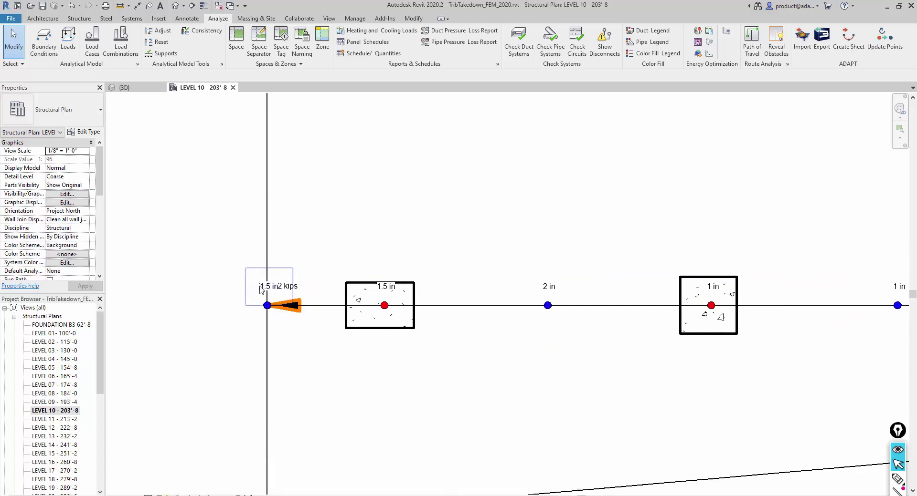
pyautogui.click(385, 309)
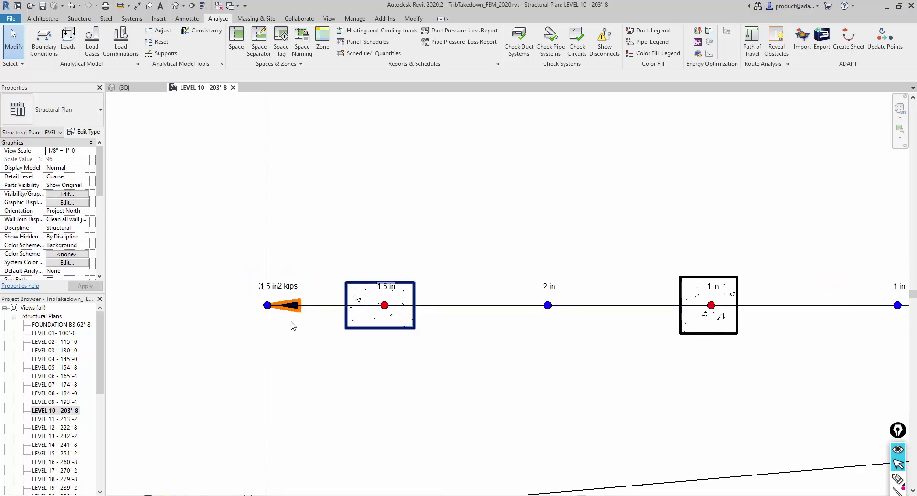
pyautogui.scroll(-2, 292, 326)
# Pan along the tendon to its 294.52 kips right end, then show the whole slab outline.
pyautogui.moveTo(554, 344); pyautogui.dragTo(366, 345, button='middle')
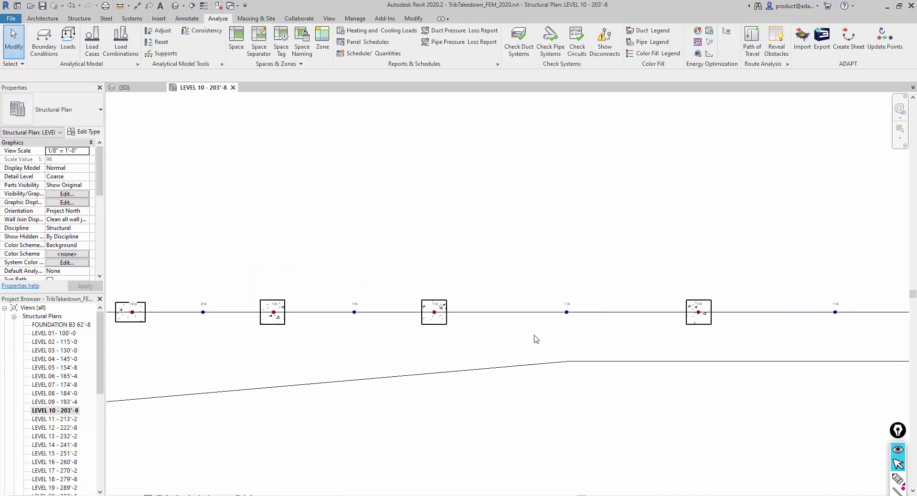
pyautogui.moveTo(554, 334); pyautogui.dragTo(442, 315, button='middle')
pyautogui.moveTo(886, 342)
pyautogui.mouseDown(button='middle')
pyautogui.moveTo(579, 342)
pyautogui.moveTo(593, 333)
pyautogui.mouseUp(button='middle')
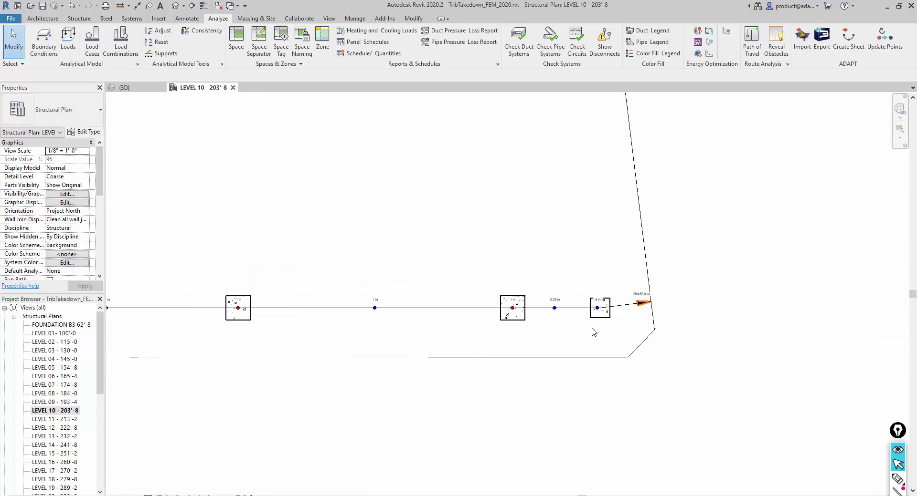
pyautogui.scroll(2, 594, 332)
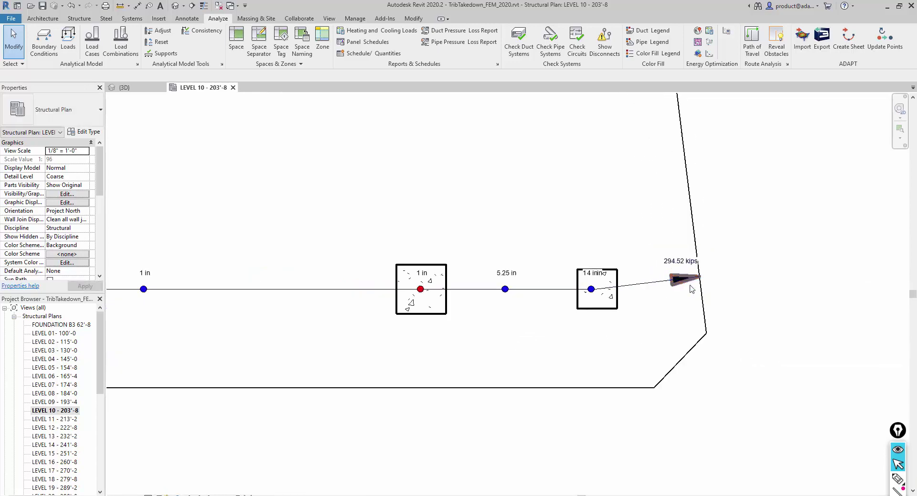
pyautogui.scroll(-5, 693, 292)
pyautogui.moveTo(568, 334); pyautogui.dragTo(558, 365, button='middle')
pyautogui.moveTo(477, 235); pyautogui.dragTo(471, 267, button='middle')
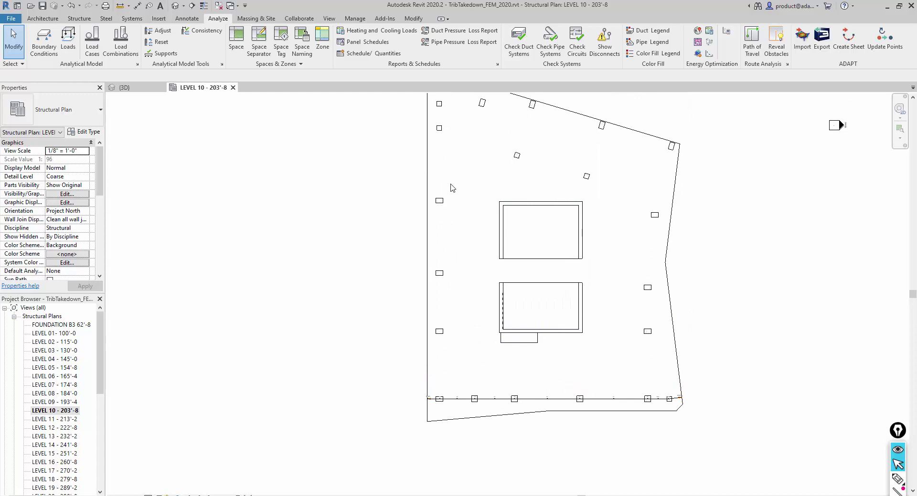
pyautogui.moveTo(458, 167); pyautogui.dragTo(452, 192, button='middle')
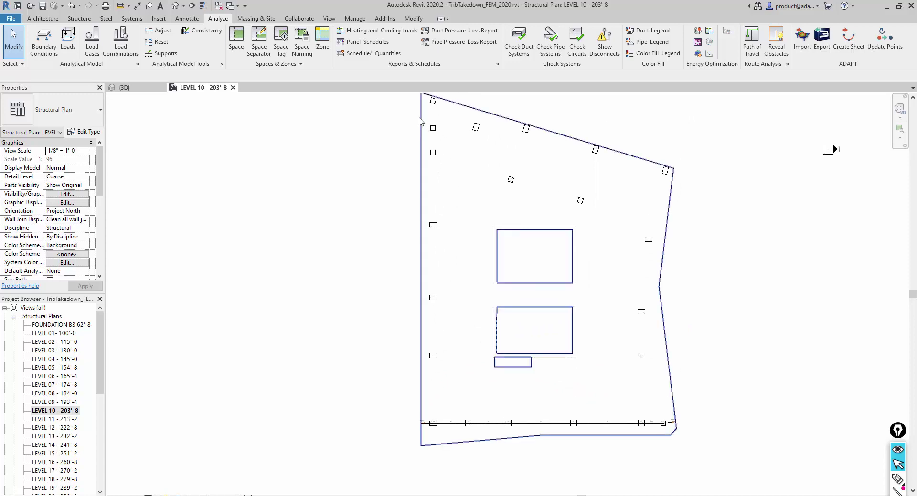